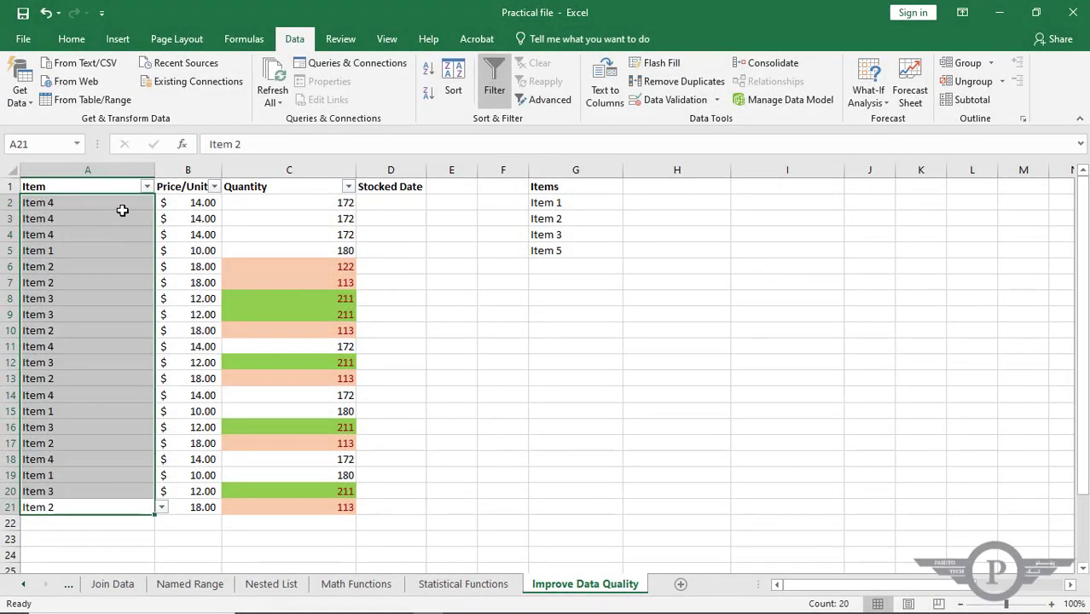
Step: Pick Item 3 and finally Item 2 from the dropdown list of cell A3
{"action": "left_click", "coordinate": [116, 214]}
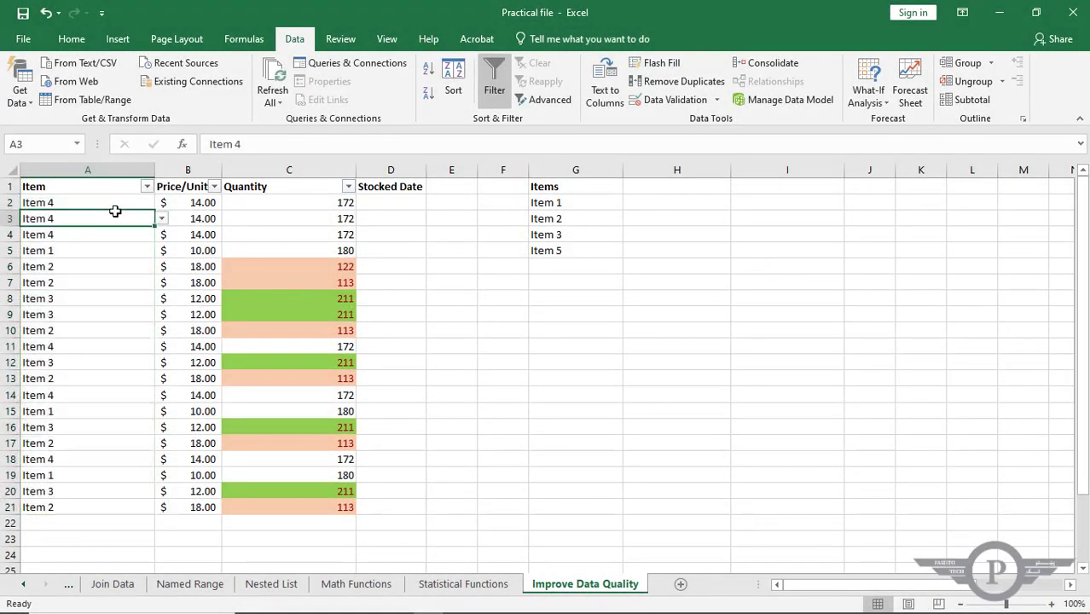
{"action": "left_click", "coordinate": [161, 221]}
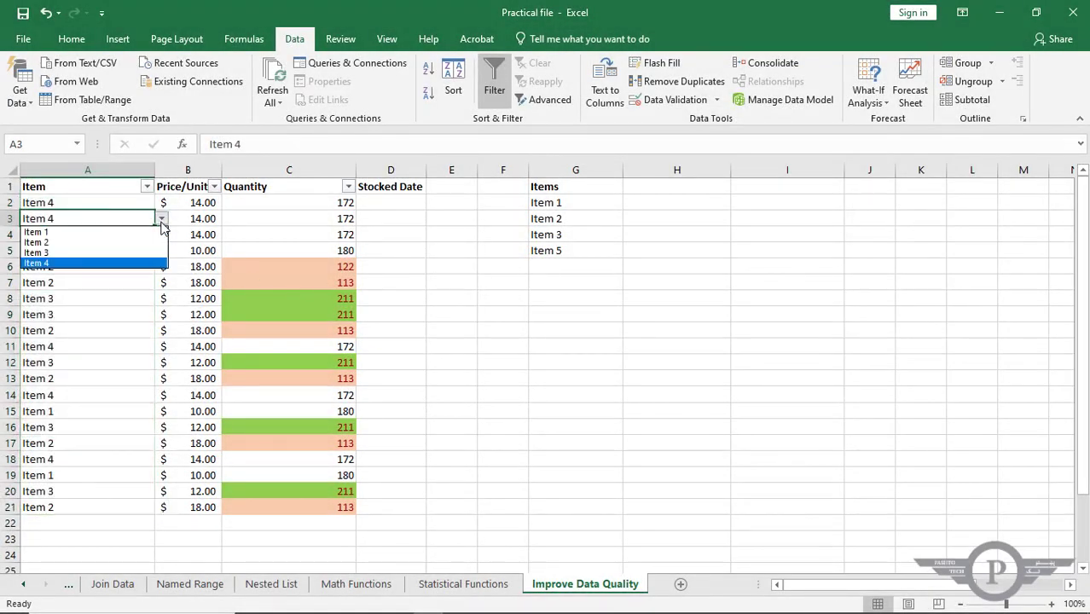
{"action": "left_click", "coordinate": [113, 254]}
{"action": "left_click", "coordinate": [162, 220]}
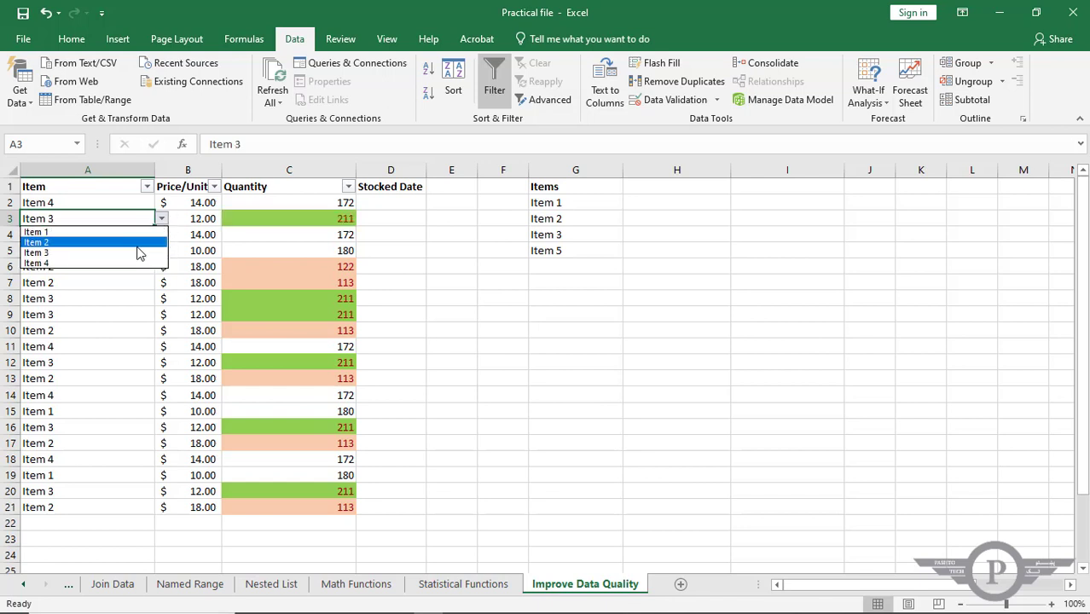
{"action": "left_click", "coordinate": [137, 243]}
{"action": "left_click", "coordinate": [161, 219]}
{"action": "left_click", "coordinate": [103, 313]}
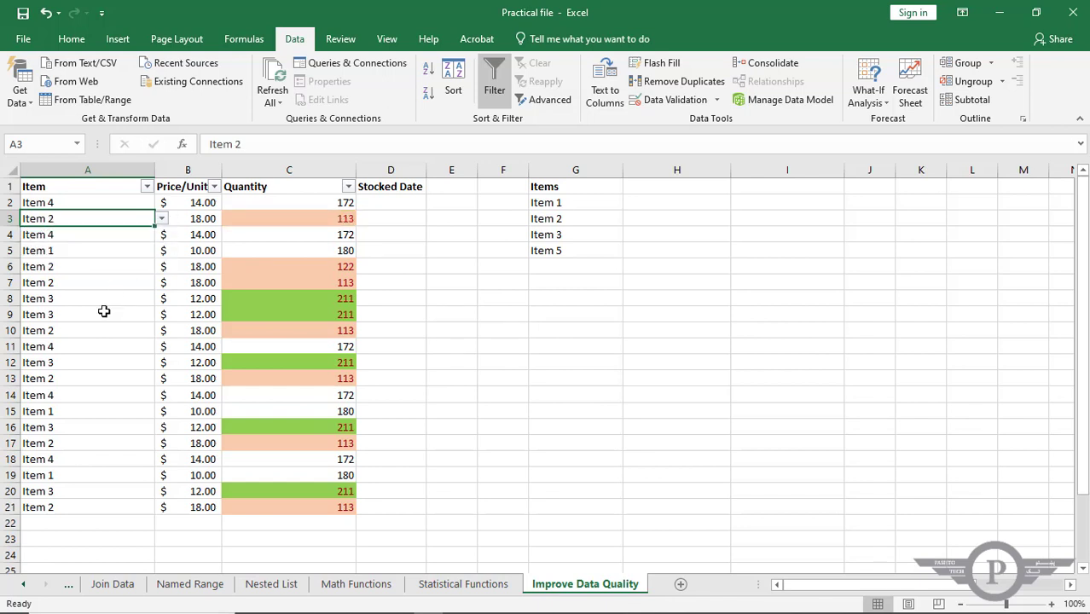
Step: Set cell A10 to Item 4 from its dropdown list
{"action": "left_click", "coordinate": [90, 331]}
{"action": "left_click", "coordinate": [161, 331]}
{"action": "left_click", "coordinate": [119, 375]}
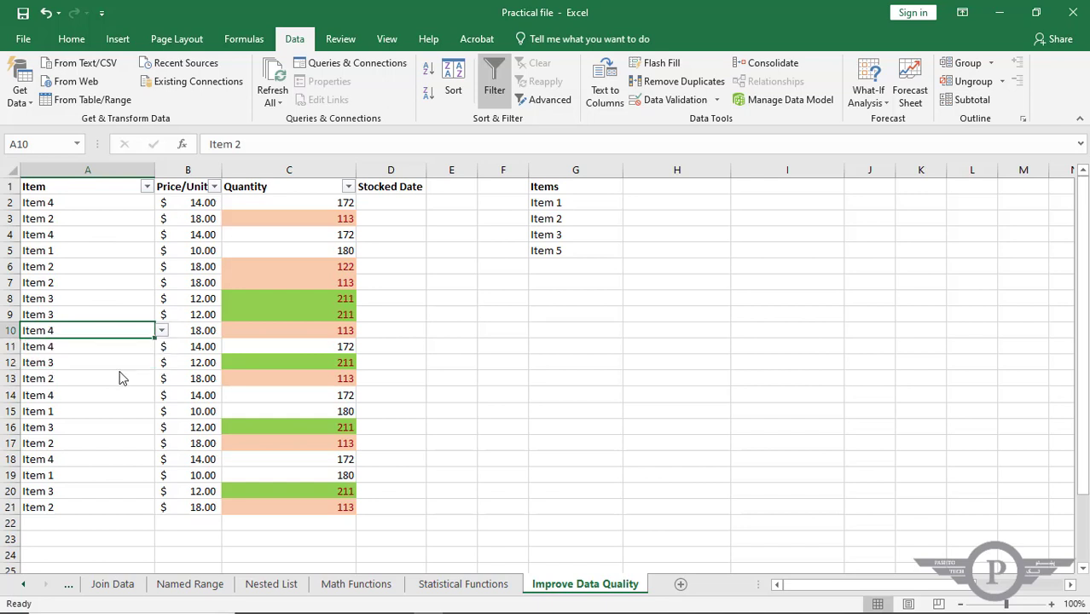
Step: Try to enter the unlisted text "asfasf" in cell A8, retrying the same entry once
{"action": "left_click", "coordinate": [91, 305]}
{"action": "type", "text": "asfasf"}
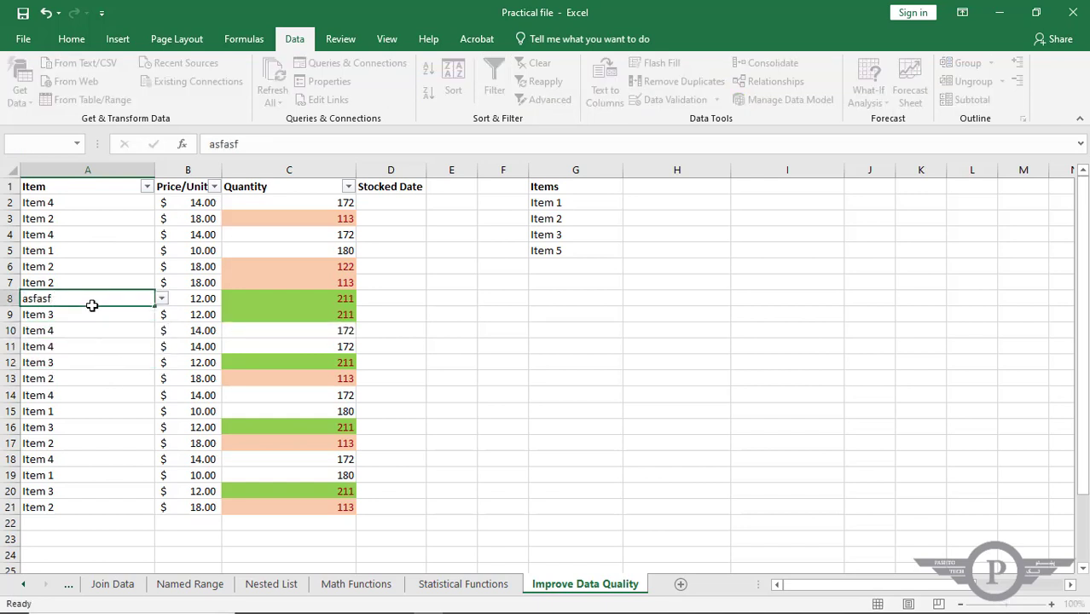
{"action": "key", "text": "Return"}
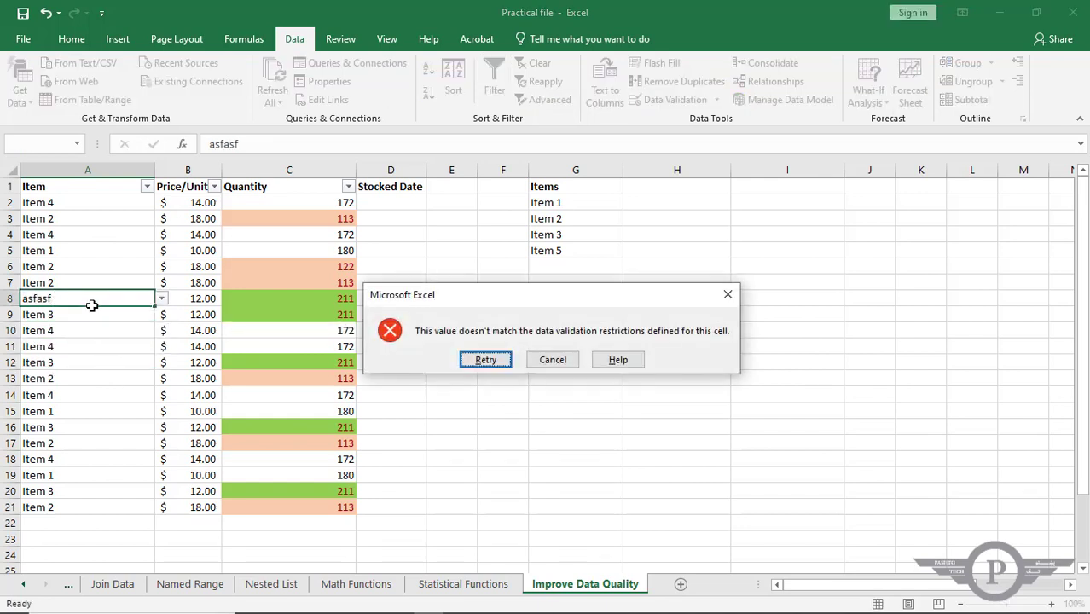
{"action": "left_click", "coordinate": [498, 362]}
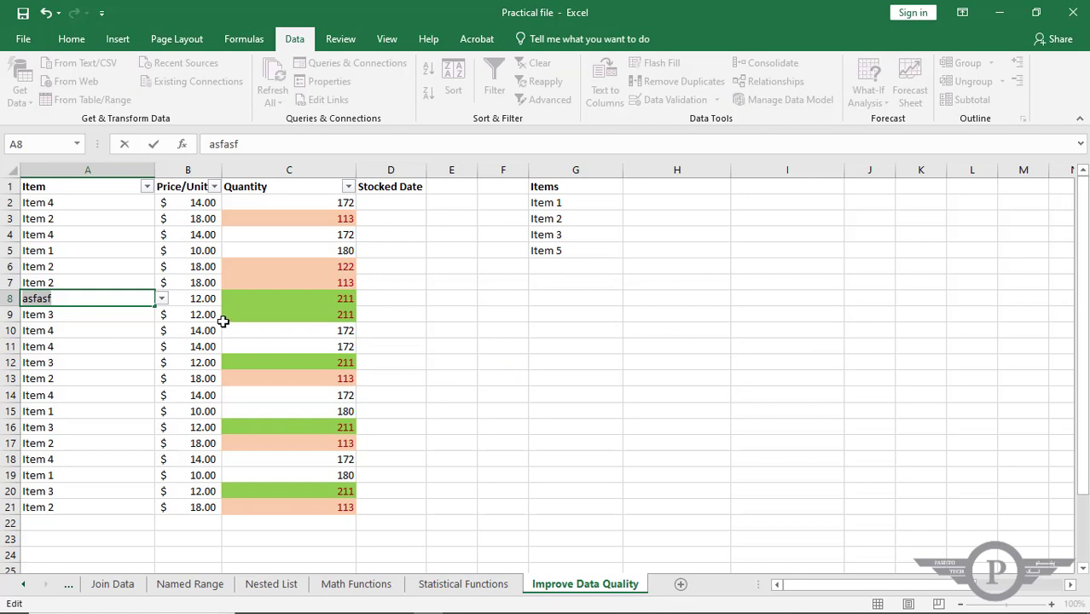
{"action": "key", "text": "Return"}
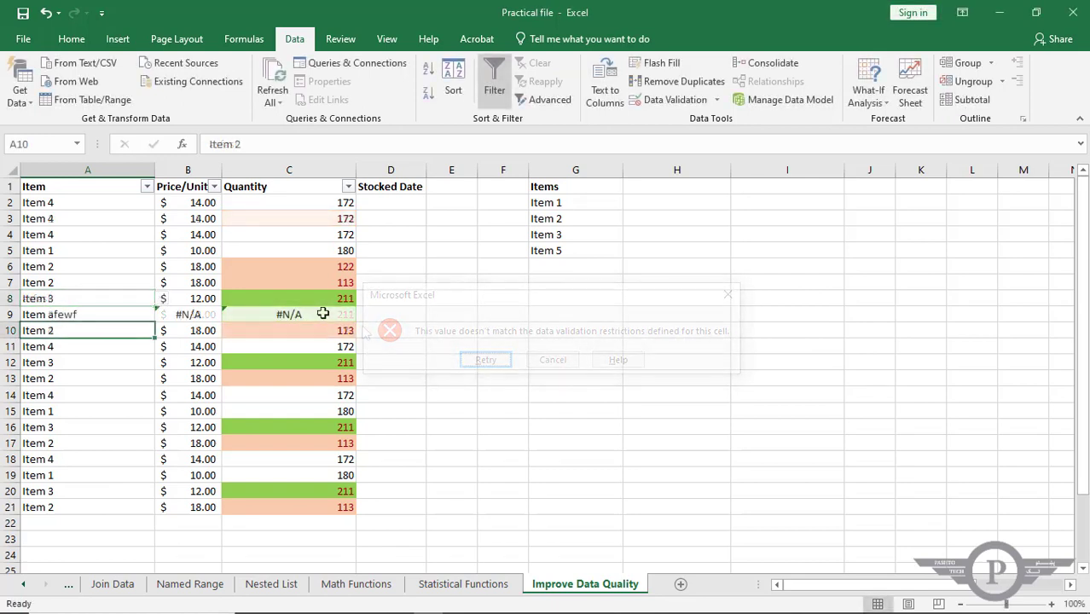
Step: Discard the unfinished edit in cell A9 and undo the invalid item entry made there
{"action": "left_click", "coordinate": [179, 314]}
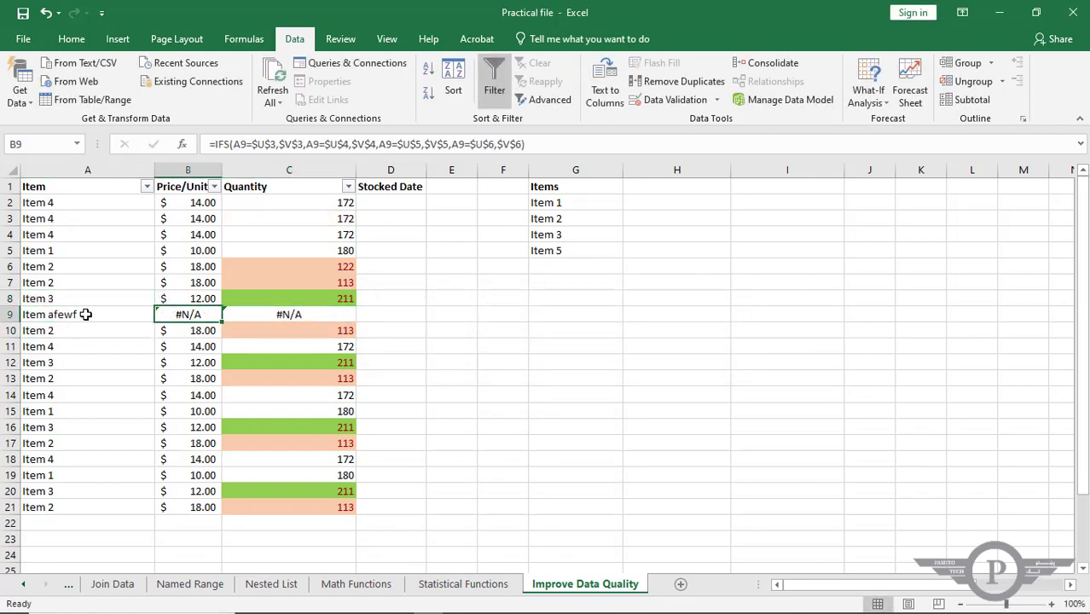
{"action": "left_click", "coordinate": [86, 314]}
{"action": "key", "text": "BackSpace"}
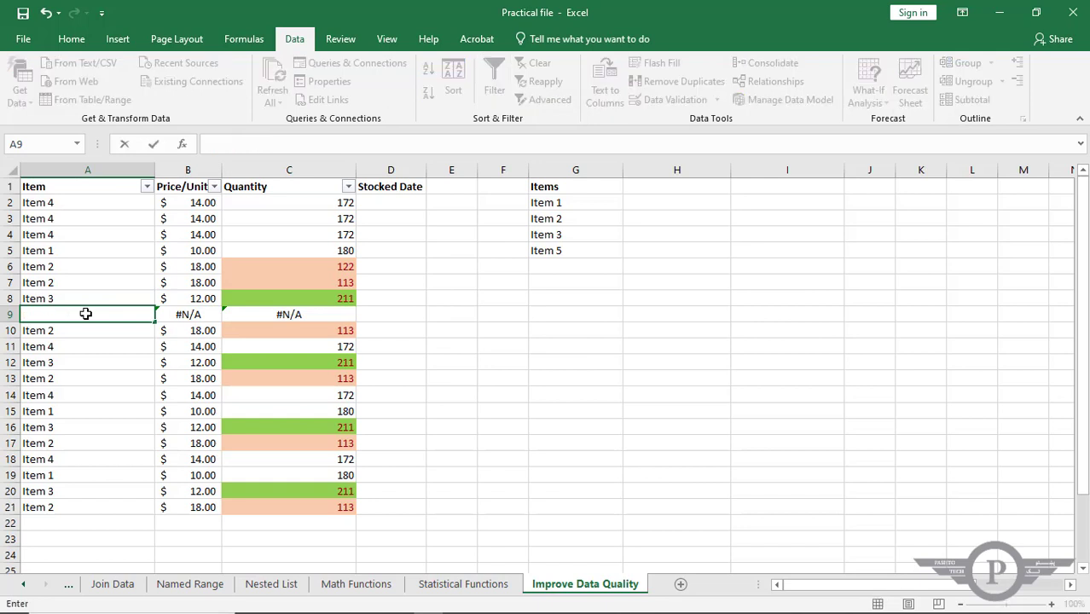
{"action": "key", "text": "ctrl+z"}
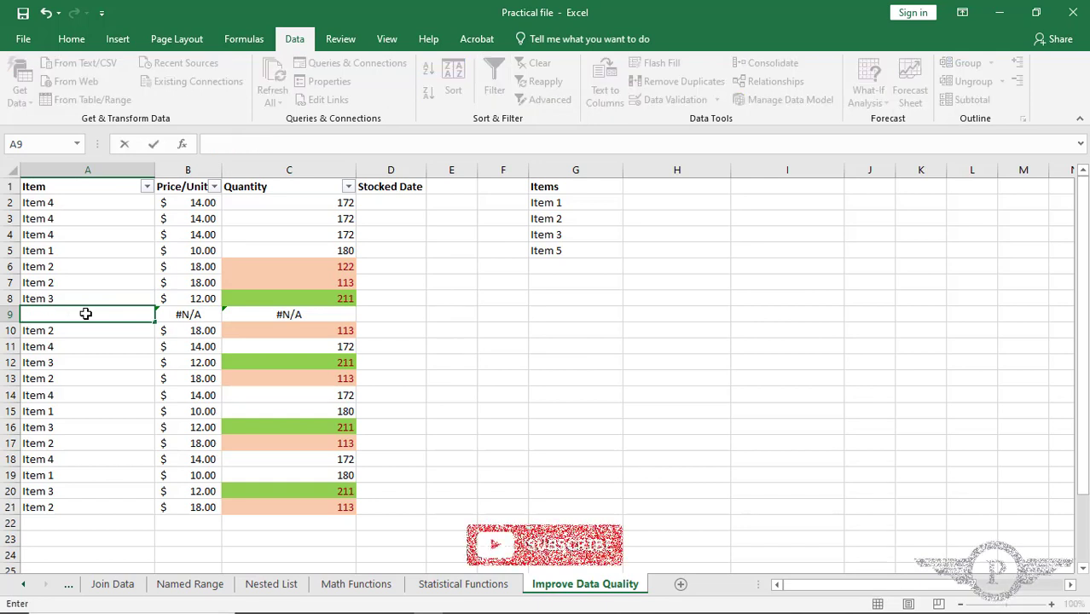
{"action": "key", "text": "BackSpace"}
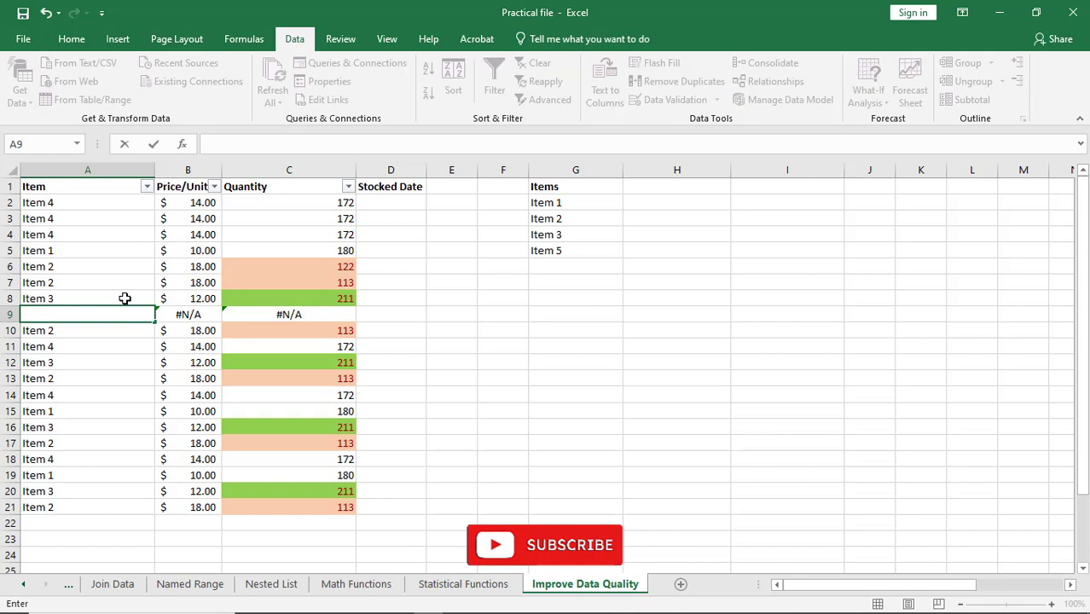
{"action": "key", "text": "Escape"}
{"action": "key", "text": "ctrl+z"}
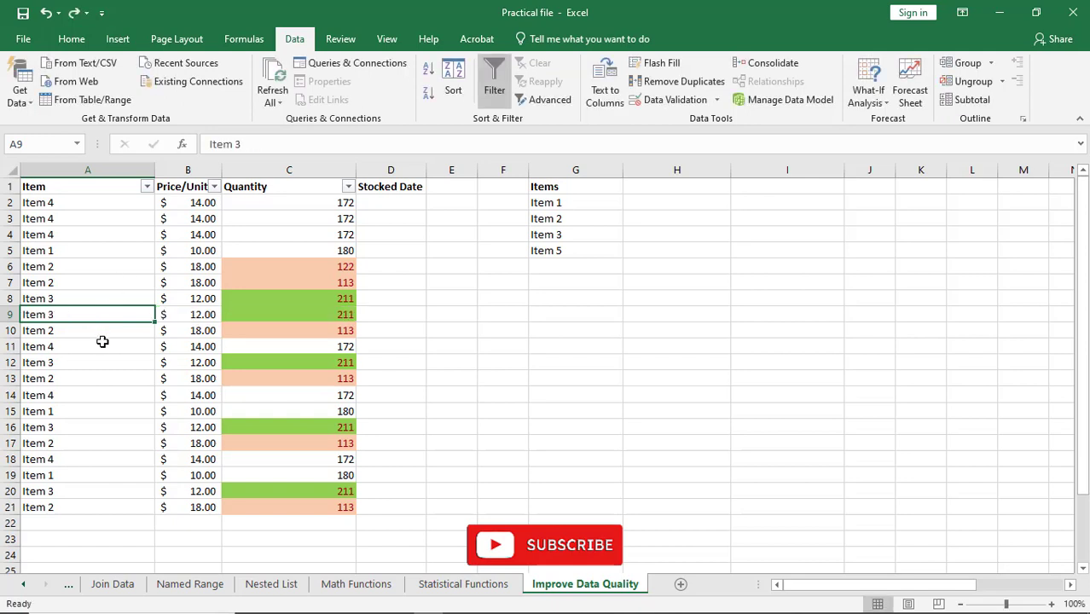
Step: Start a data validation rule for the item cells A2:A21 and set its allowed type to List
{"action": "left_click", "coordinate": [113, 350]}
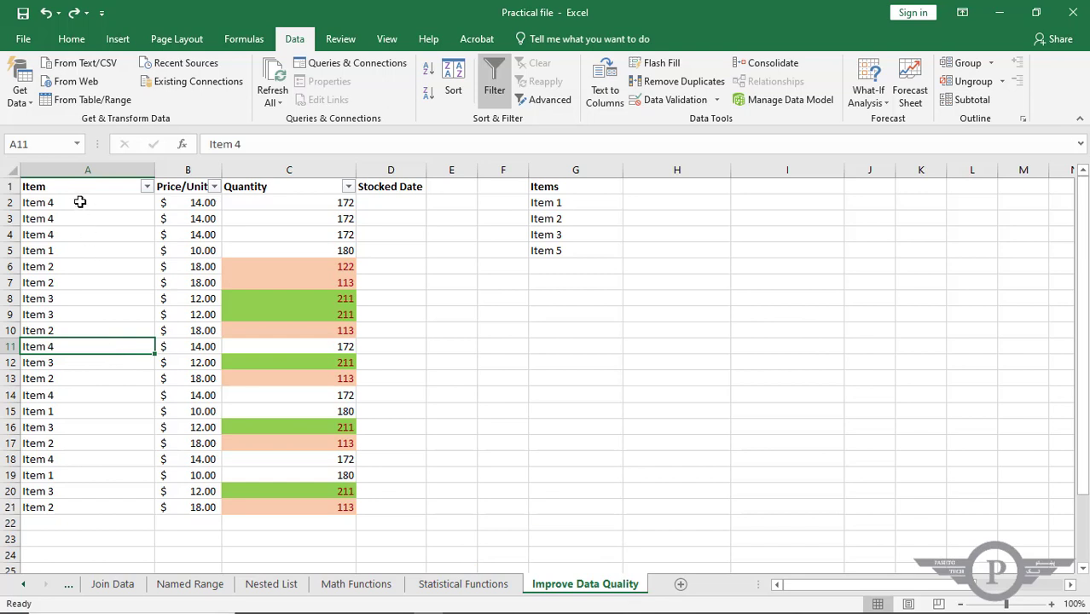
{"action": "left_click_drag", "start_coordinate": [80, 202], "coordinate": [71, 510]}
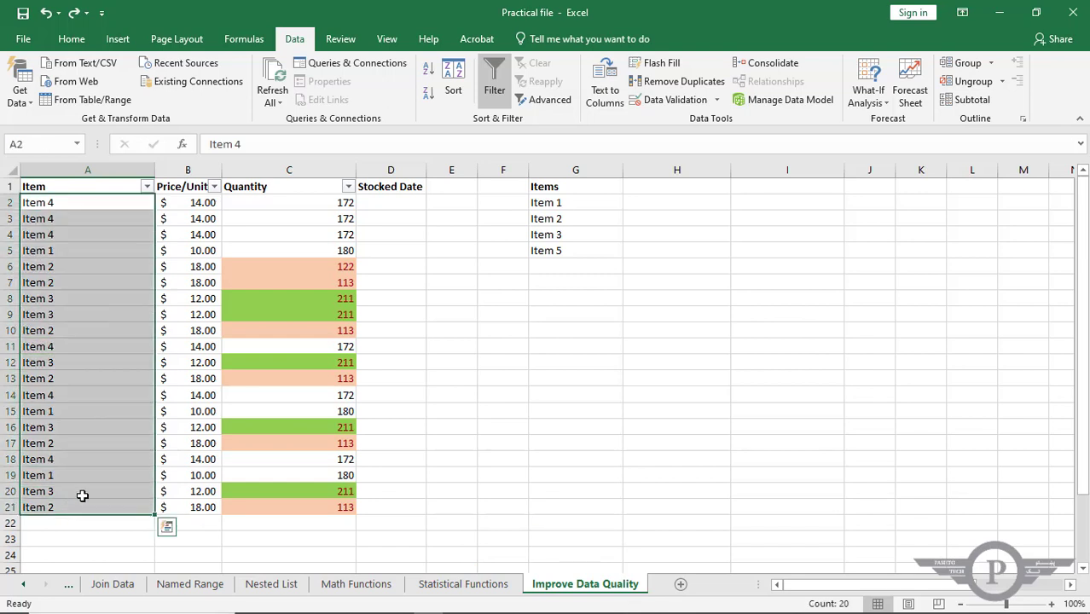
{"action": "left_click", "coordinate": [85, 234]}
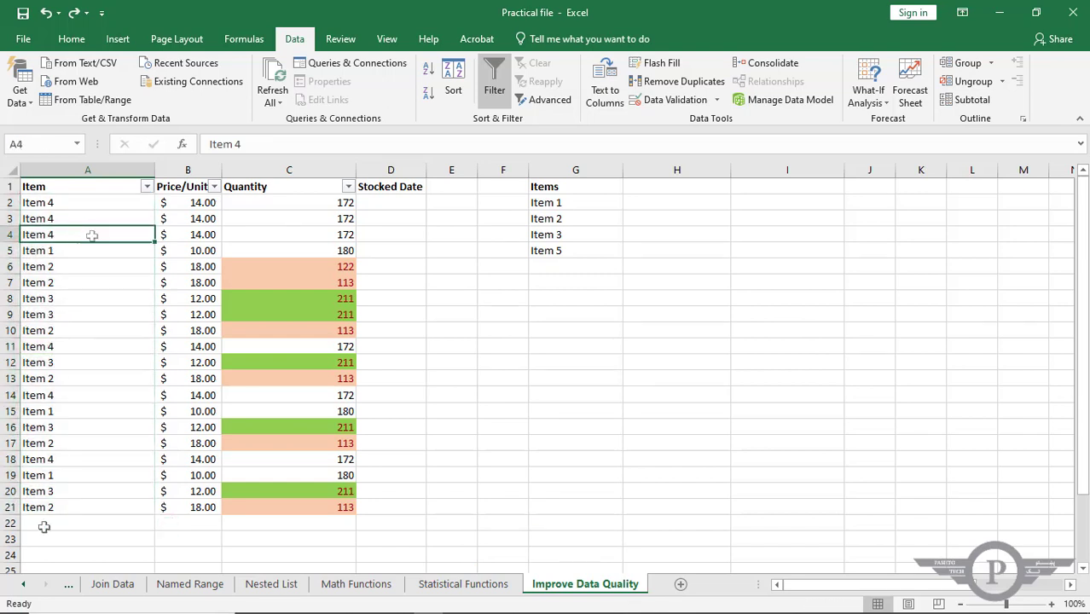
{"action": "left_click_drag", "start_coordinate": [73, 505], "coordinate": [74, 202]}
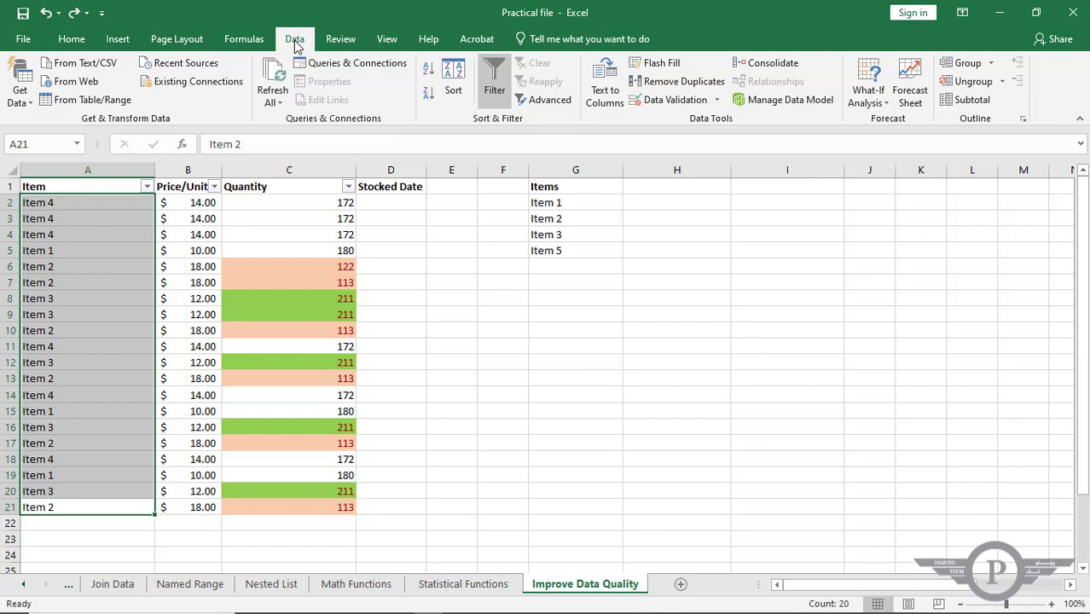
{"action": "left_click", "coordinate": [673, 102]}
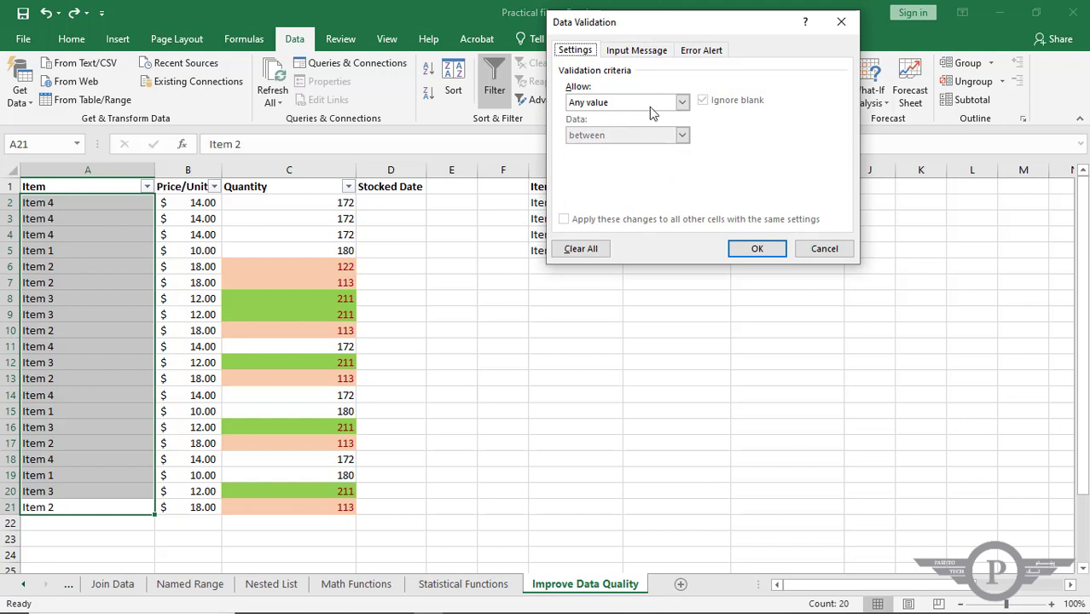
{"action": "left_click", "coordinate": [642, 104]}
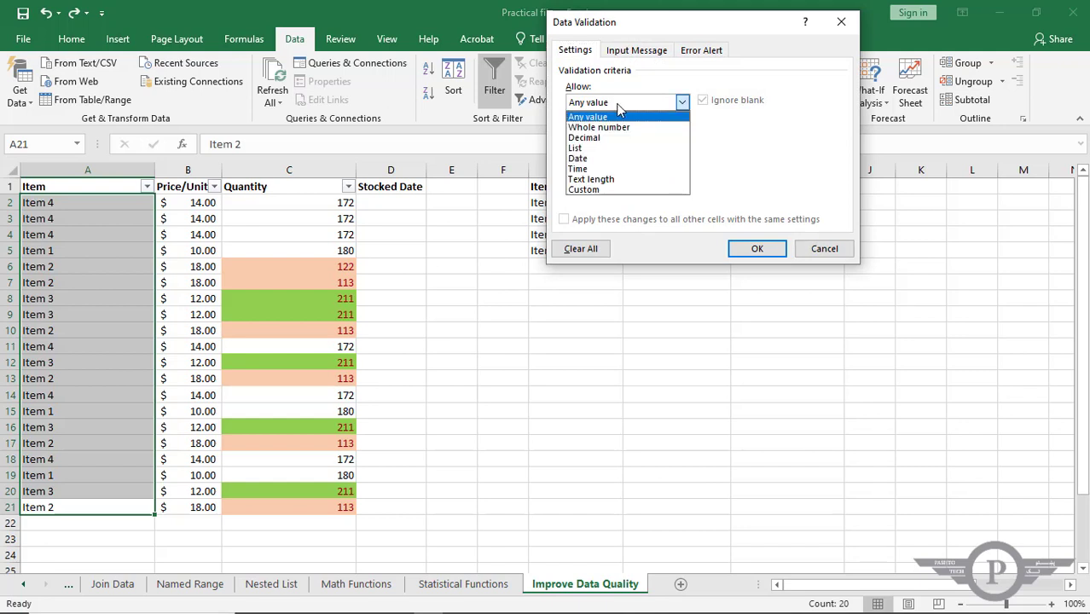
{"action": "left_click", "coordinate": [579, 148]}
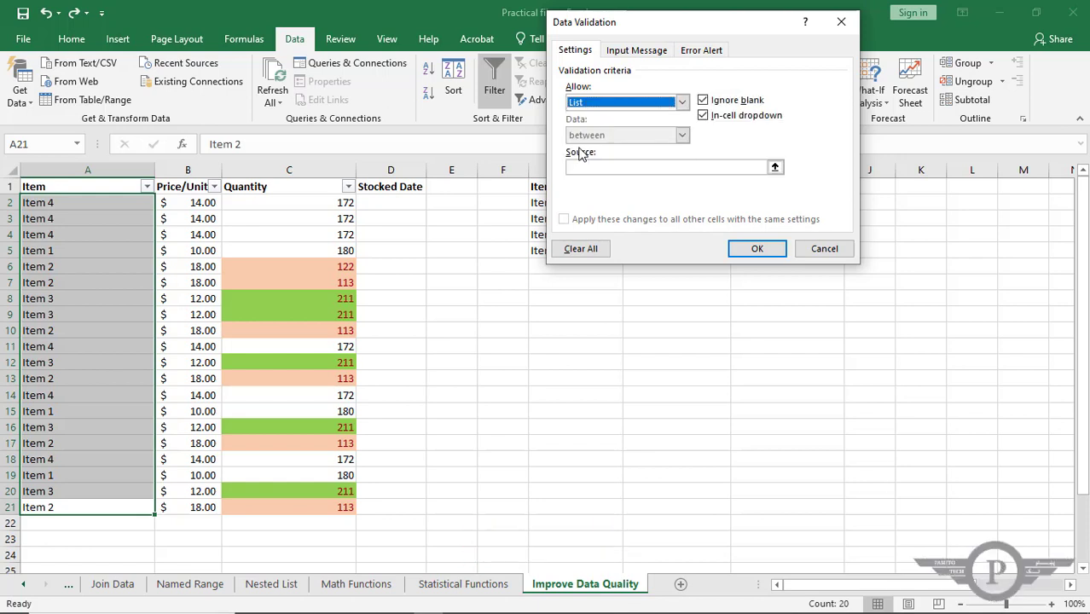
Step: Enter "Item 1, Item 2,Item 3,Item 4" as the list source and apply the validation rule
{"action": "left_click", "coordinate": [644, 168]}
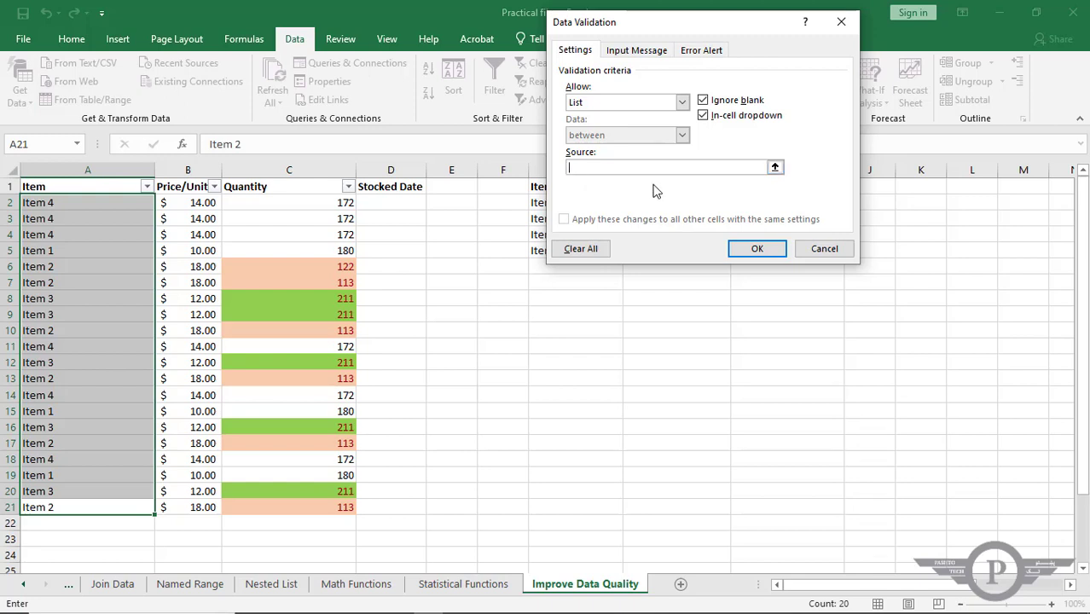
{"action": "type", "text": "Item 1, Item 2,Item 3,Item 4"}
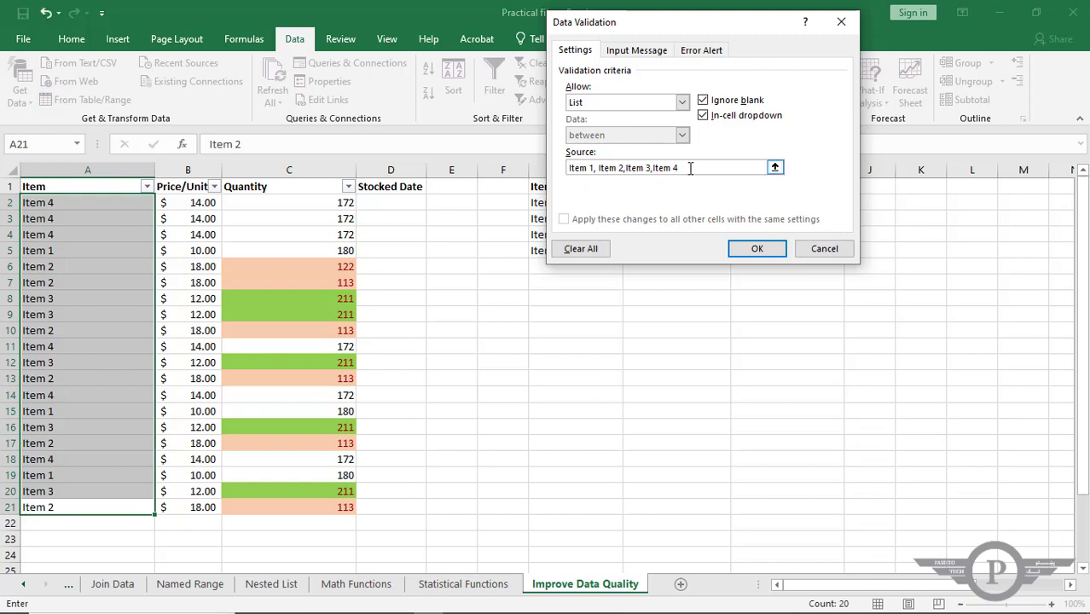
{"action": "left_click_drag", "start_coordinate": [689, 168], "coordinate": [550, 174]}
{"action": "left_click", "coordinate": [550, 175]}
{"action": "left_click", "coordinate": [772, 260]}
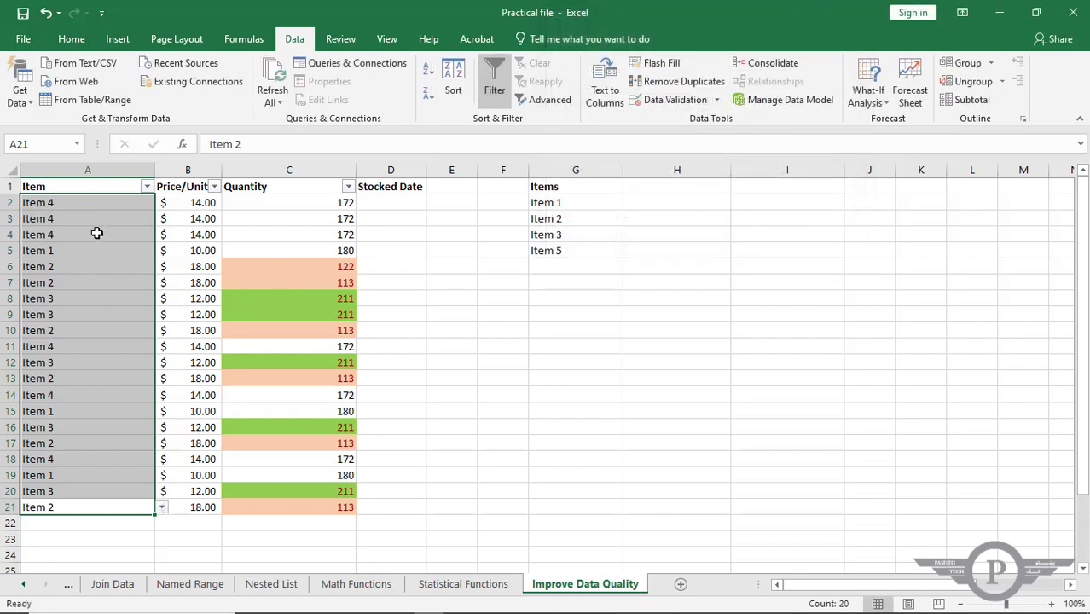
Step: Test the dropdown list in cell A3 by choosing Item 3 and finally Item 2
{"action": "left_click", "coordinate": [116, 214]}
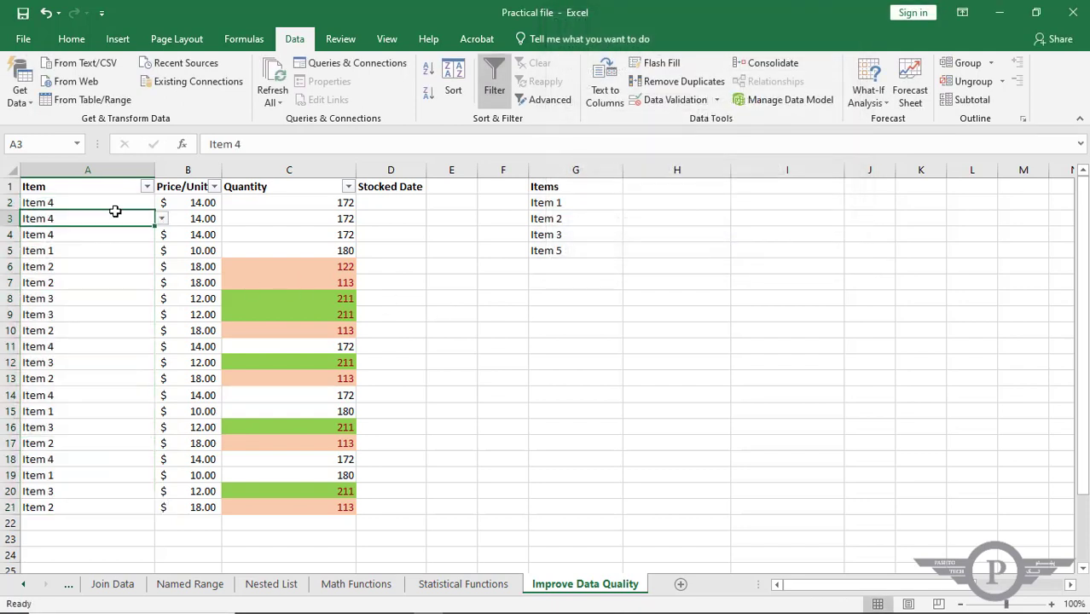
{"action": "left_click", "coordinate": [162, 220]}
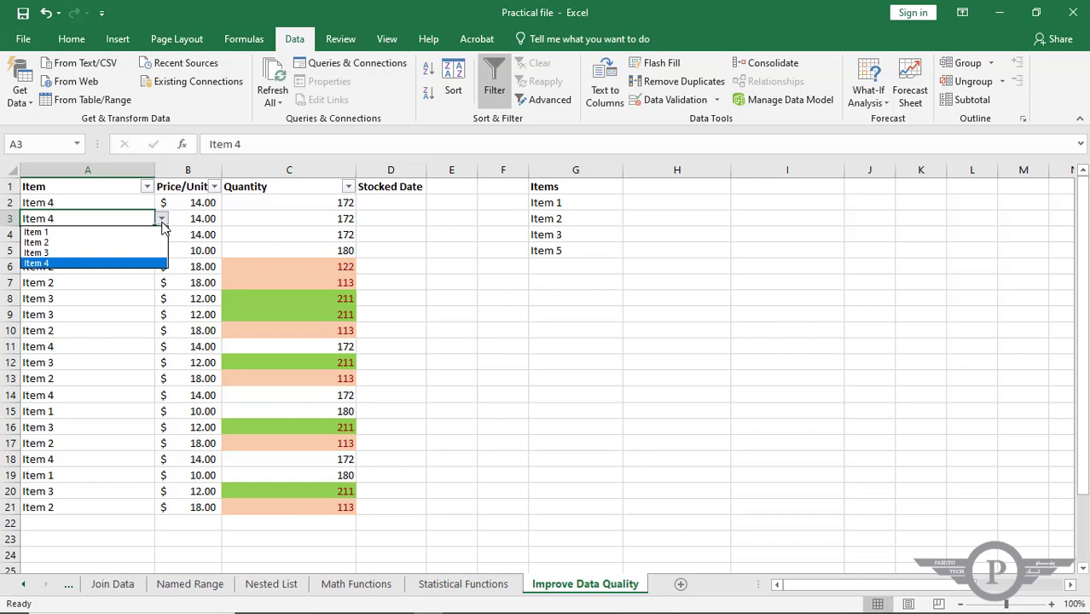
{"action": "left_click", "coordinate": [112, 254]}
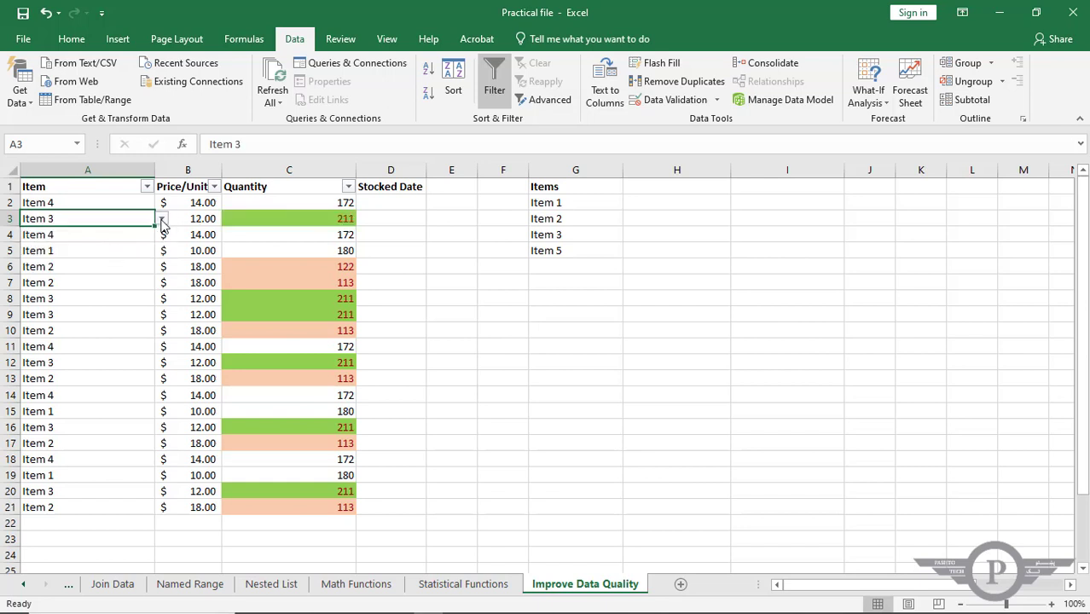
{"action": "left_click", "coordinate": [161, 220]}
{"action": "left_click", "coordinate": [139, 253]}
{"action": "left_click", "coordinate": [161, 219]}
{"action": "left_click", "coordinate": [158, 239]}
{"action": "left_click", "coordinate": [161, 219]}
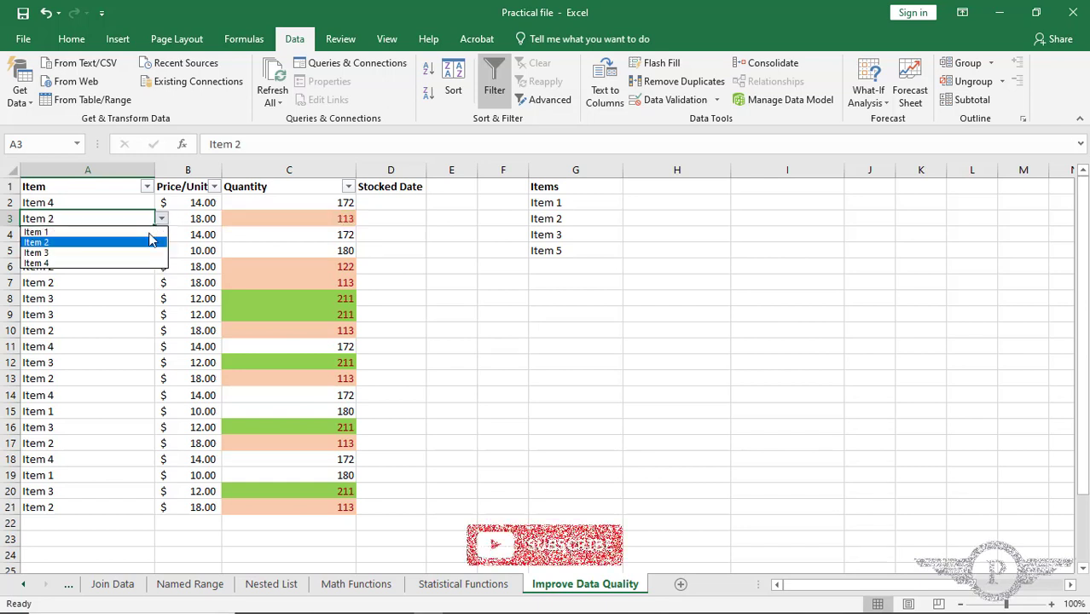
{"action": "left_click", "coordinate": [105, 314]}
Step: Choose Item 4 for cell A10 from its dropdown list
{"action": "left_click", "coordinate": [134, 333]}
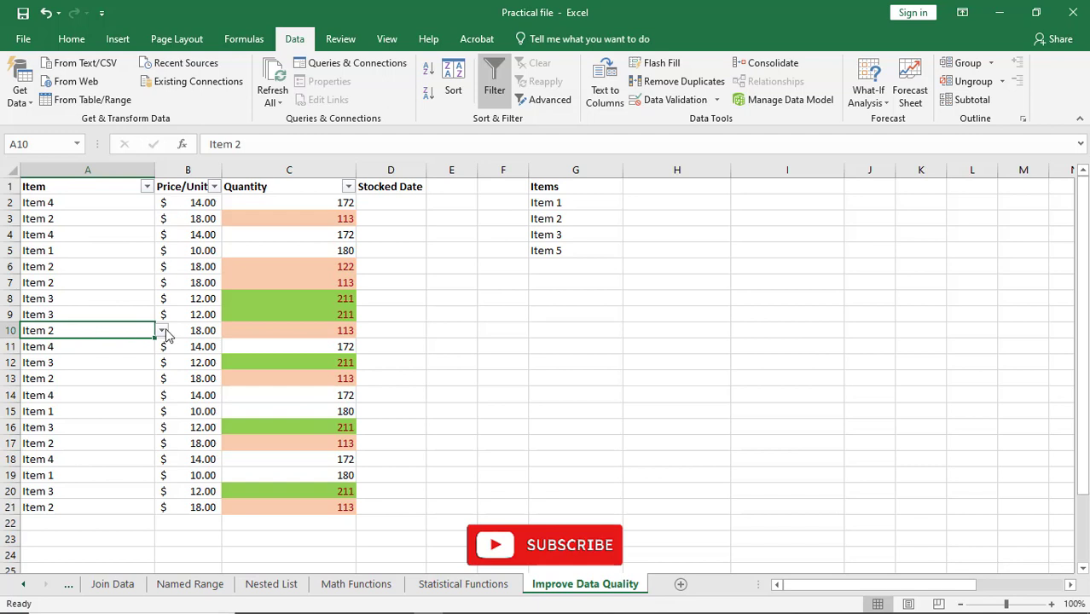
{"action": "left_click", "coordinate": [161, 331]}
{"action": "left_click", "coordinate": [115, 368]}
Step: Test the validation by trying to enter "asfasf" in cell A8, retry it once, and cancel the entry
{"action": "left_click", "coordinate": [92, 304]}
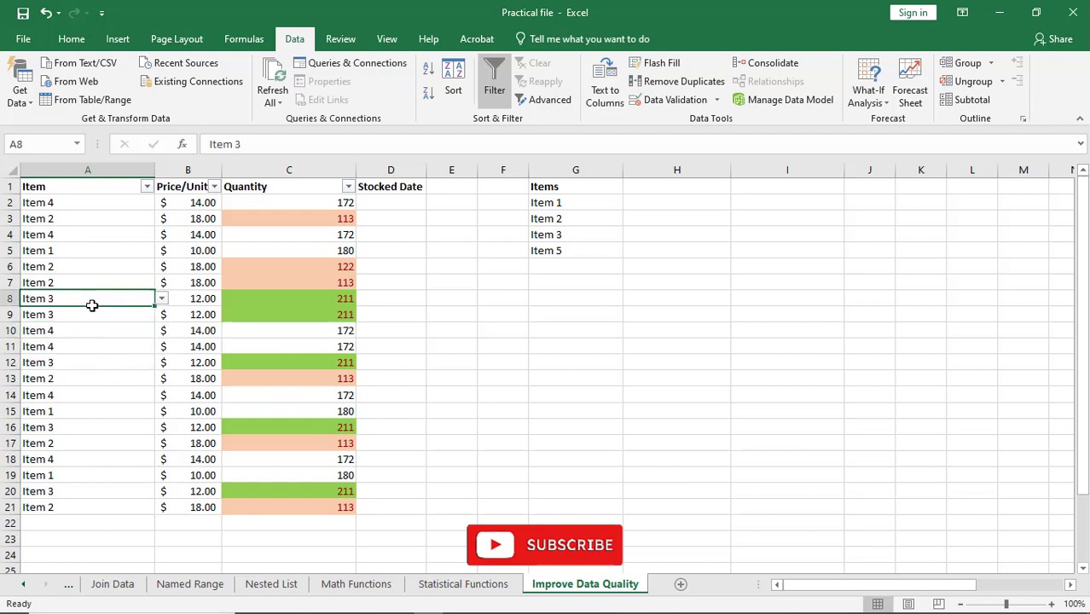
{"action": "type", "text": "asfasf"}
{"action": "key", "text": "Return"}
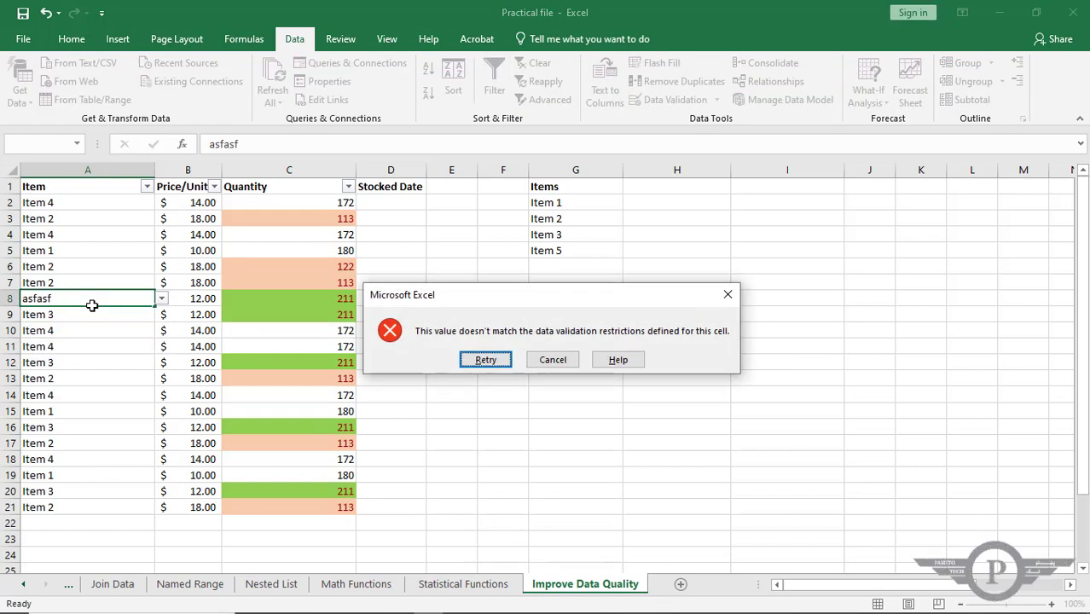
{"action": "left_click", "coordinate": [500, 362]}
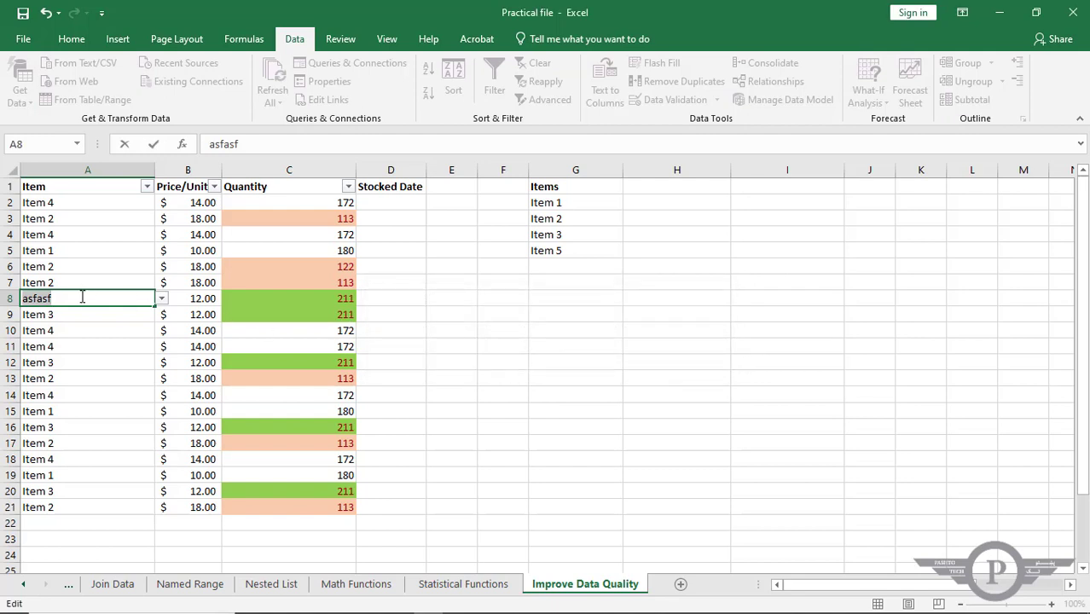
{"action": "key", "text": "Return"}
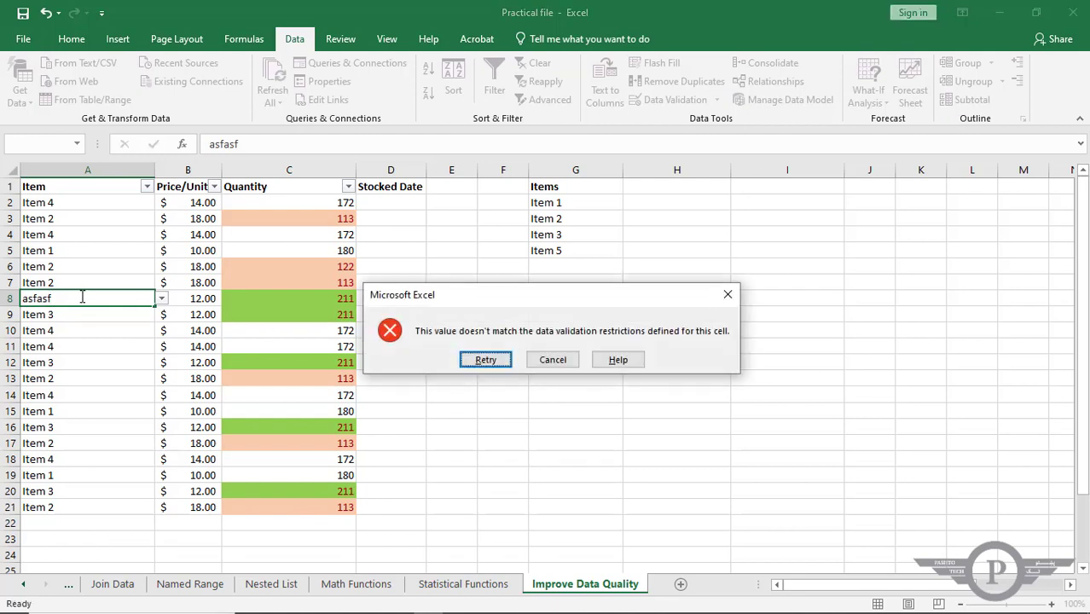
{"action": "left_click", "coordinate": [553, 361]}
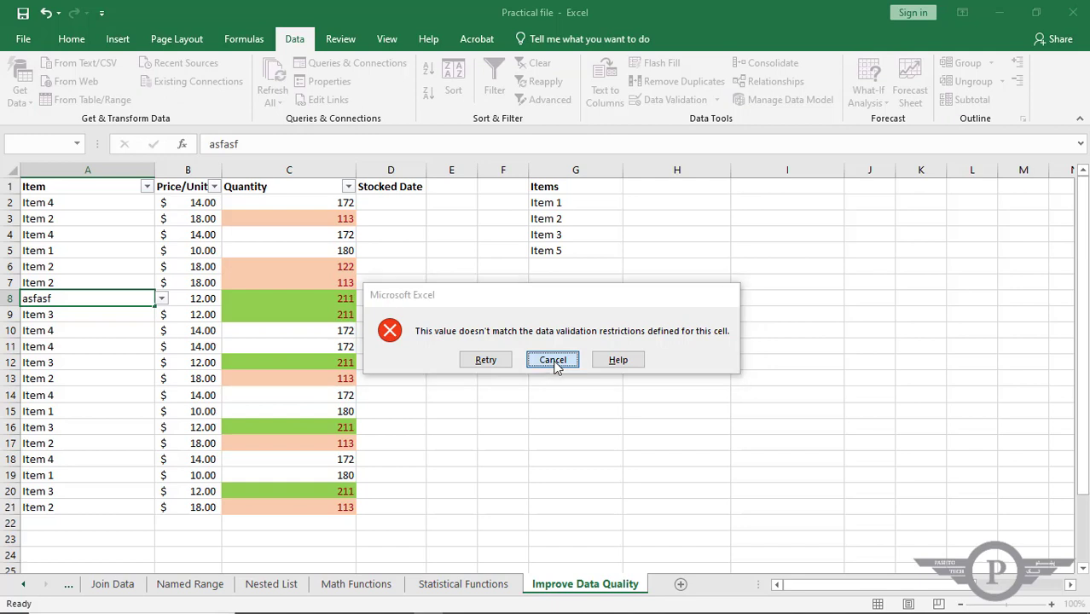
Step: Compare the dropdown options in cell A2 with the items listed in G2:G5
{"action": "left_click_drag", "start_coordinate": [60, 205], "coordinate": [69, 505]}
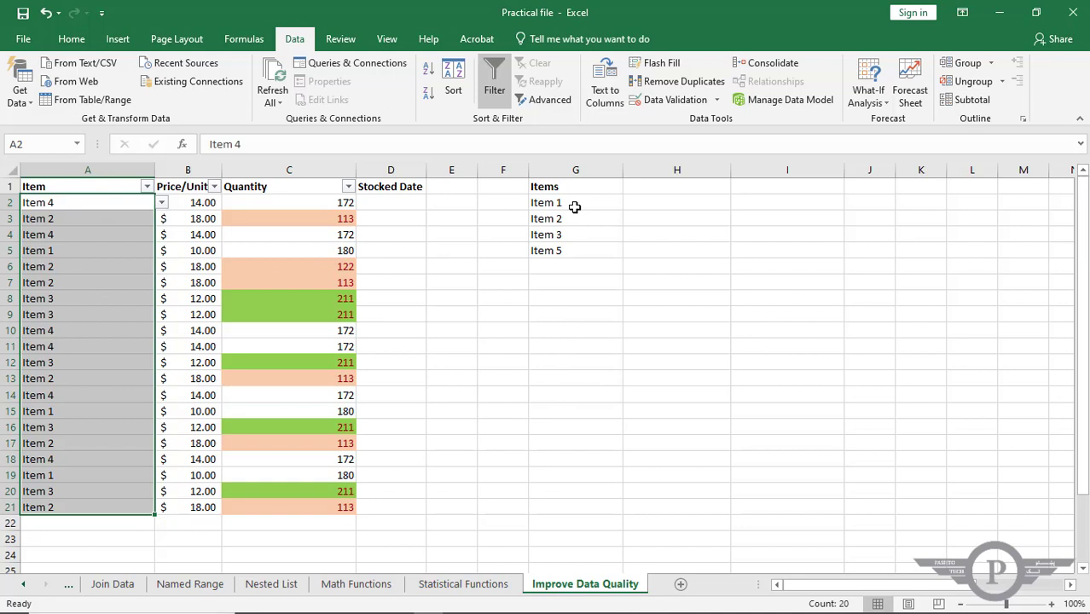
{"action": "left_click_drag", "start_coordinate": [569, 206], "coordinate": [569, 251]}
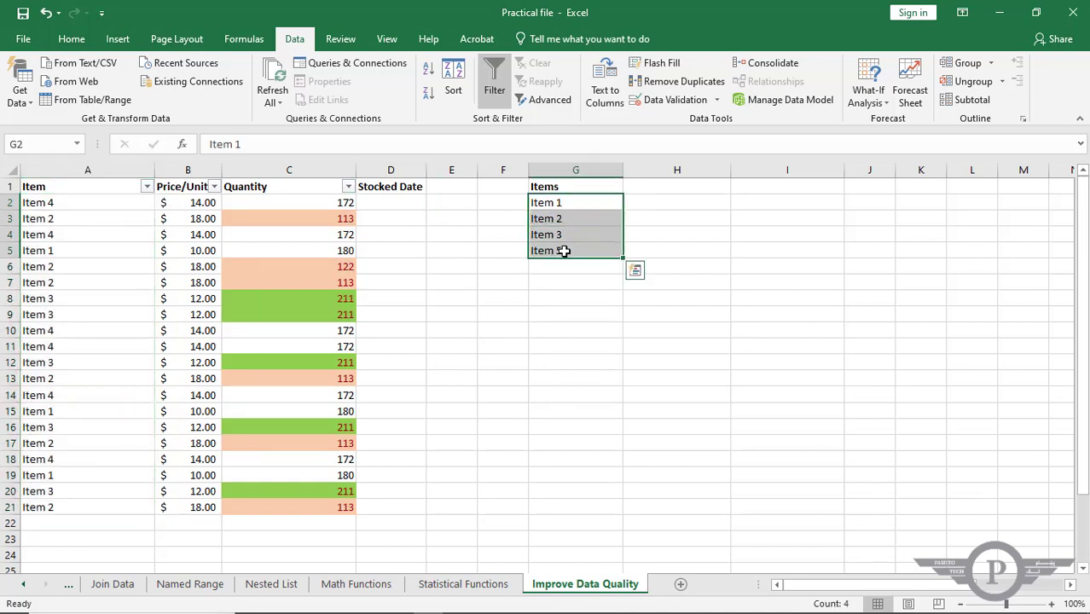
{"action": "double_click", "coordinate": [563, 250]}
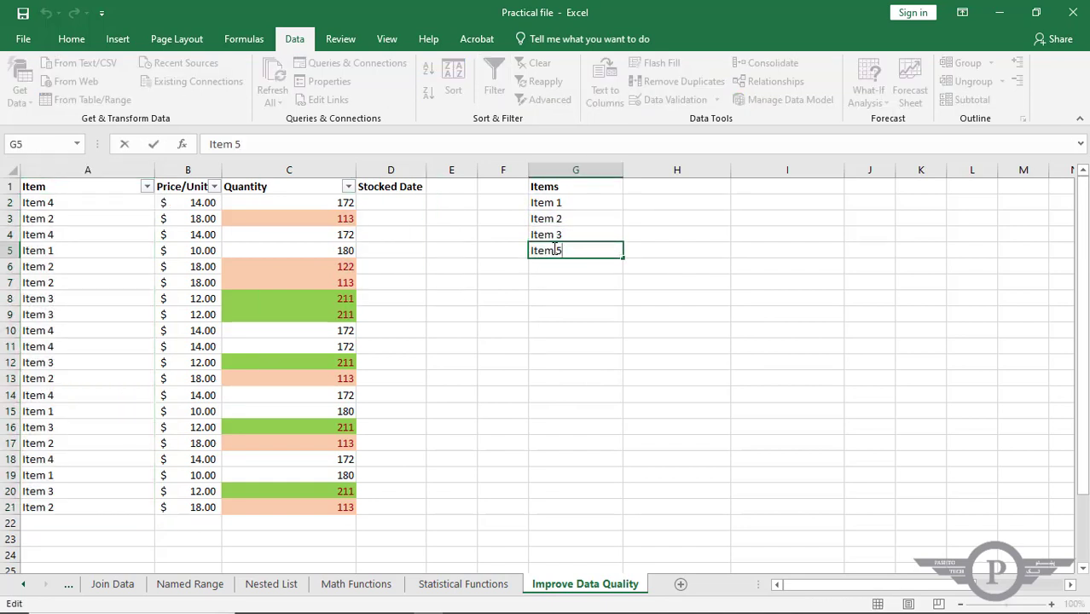
{"action": "left_click", "coordinate": [134, 202]}
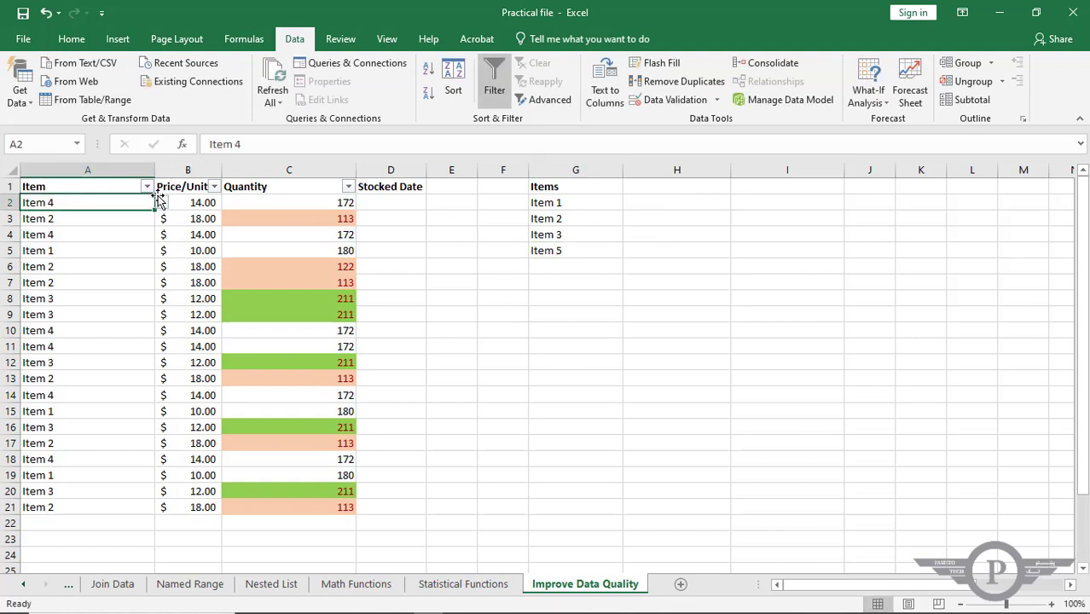
{"action": "left_click", "coordinate": [161, 203]}
{"action": "left_click", "coordinate": [126, 246]}
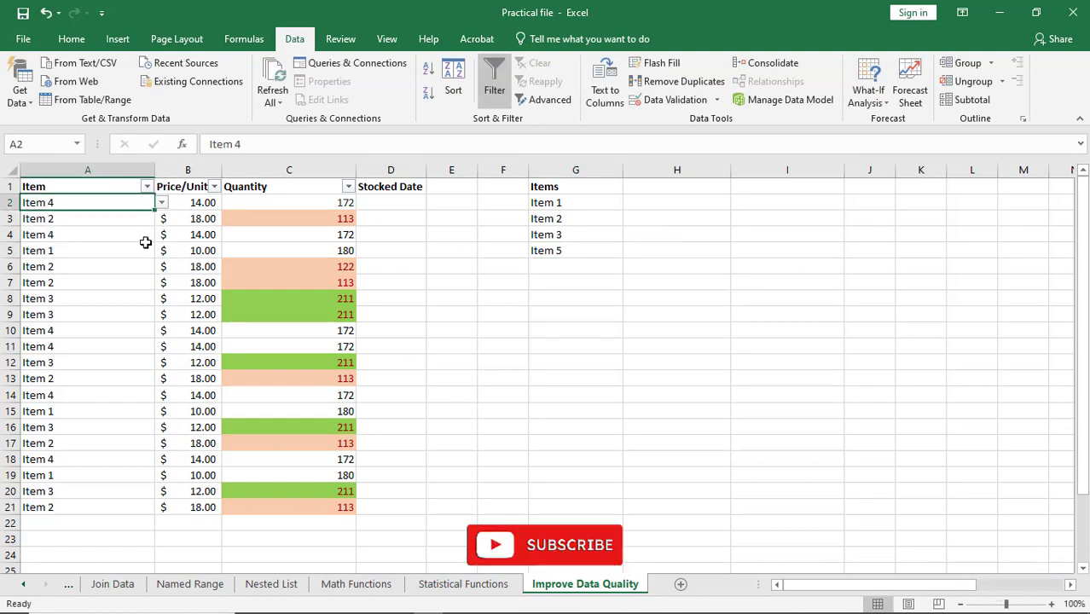
{"action": "double_click", "coordinate": [557, 251]}
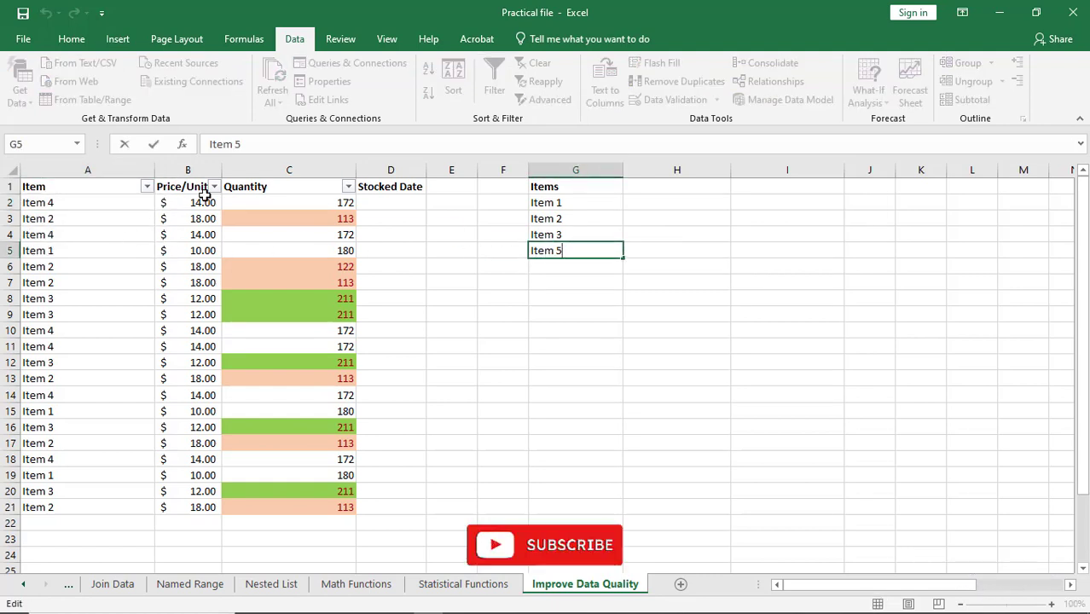
Step: Reopen the data validation rule for A2:A21, keep List as the allowed type and clear the typed source
{"action": "mouse_move", "coordinate": [109, 503]}
{"action": "left_mouse_down"}
{"action": "mouse_move", "coordinate": [120, 206]}
{"action": "mouse_move", "coordinate": [112, 505]}
{"action": "left_mouse_up"}
{"action": "left_click", "coordinate": [126, 246]}
{"action": "left_click", "coordinate": [673, 101]}
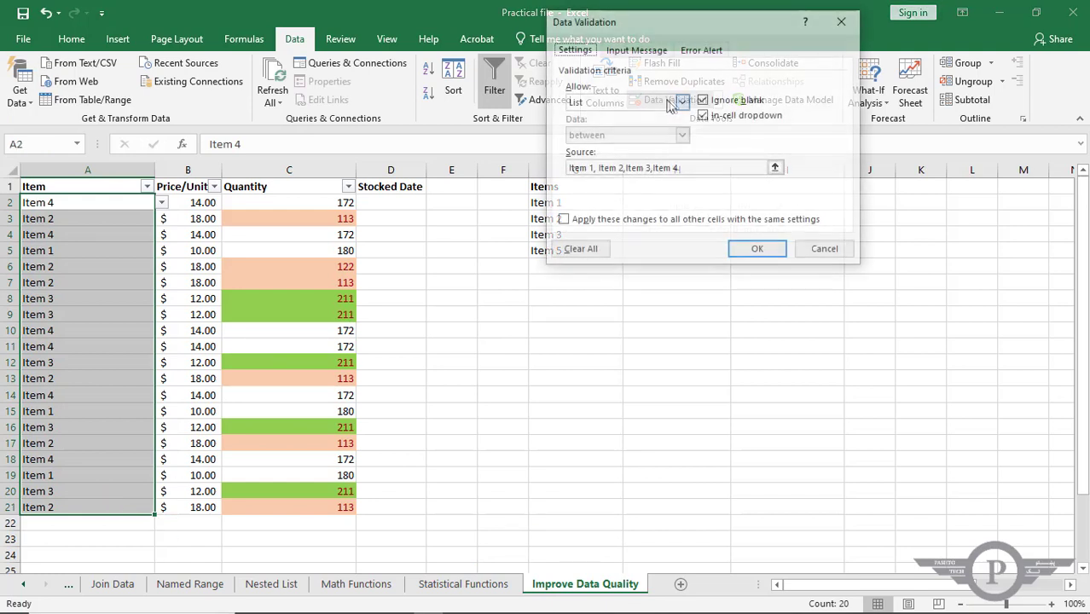
{"action": "left_click", "coordinate": [620, 103]}
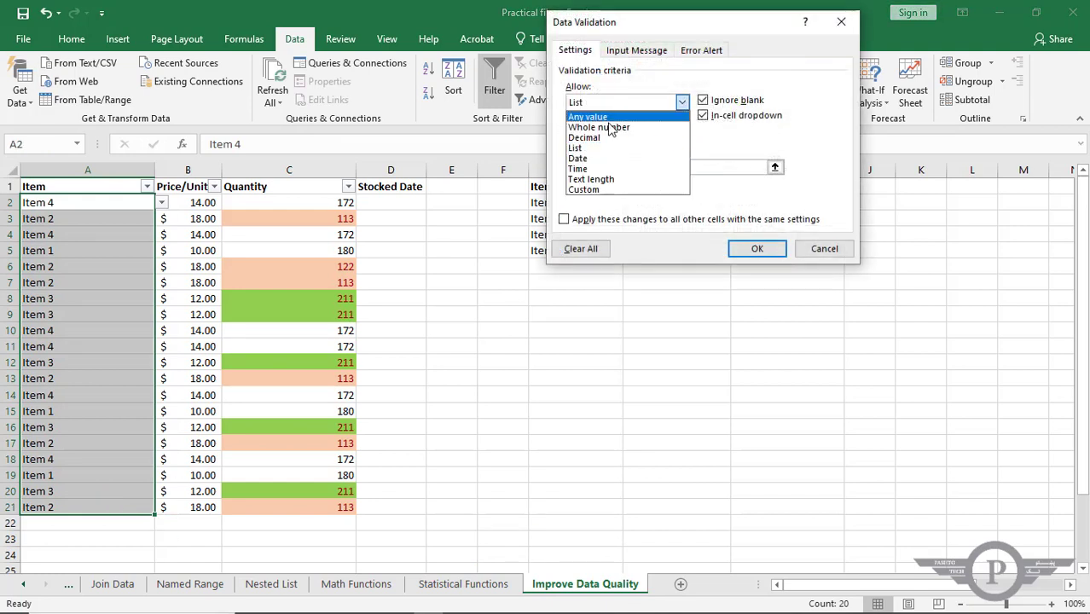
{"action": "left_click", "coordinate": [606, 152]}
{"action": "left_click_drag", "start_coordinate": [691, 167], "coordinate": [546, 171]}
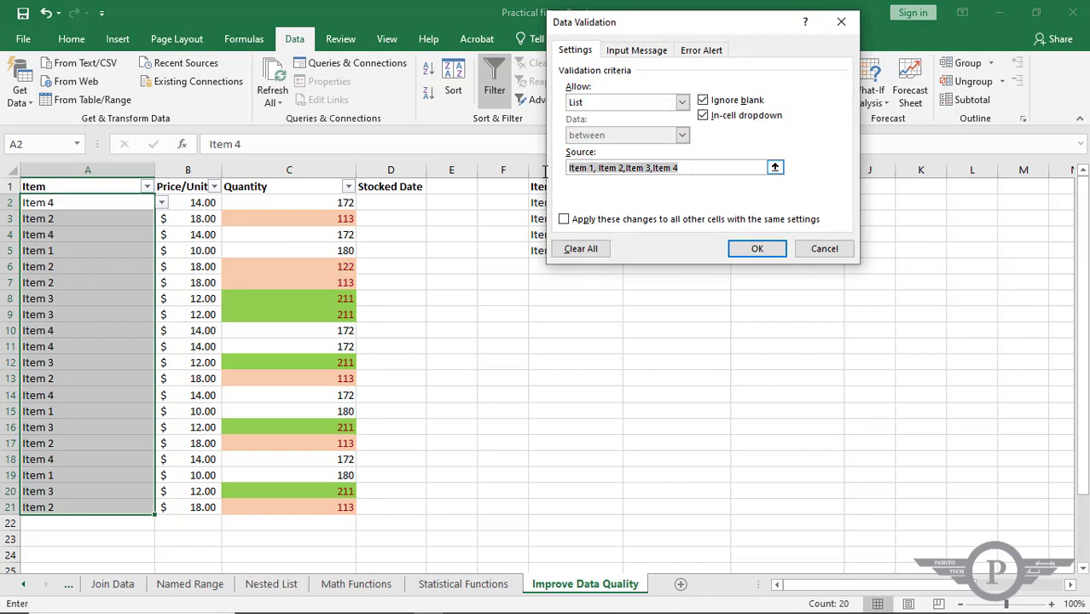
{"action": "key", "text": "BackSpace"}
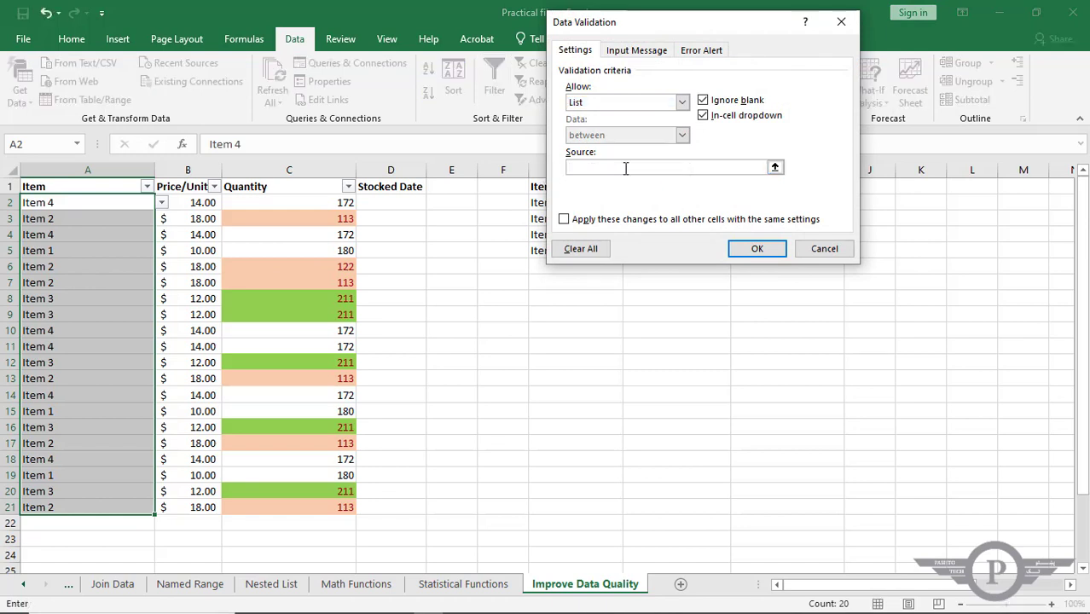
Step: Set the validation list source to =$G$2:$G$5 and apply the rule
{"action": "left_click_drag", "start_coordinate": [733, 28], "coordinate": [796, 27]}
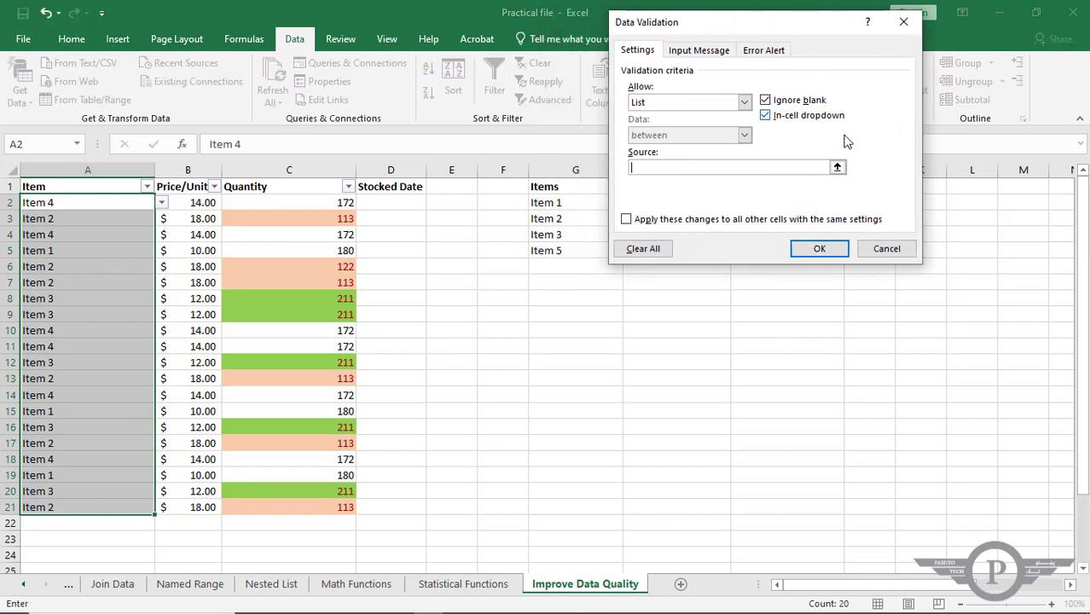
{"action": "left_click", "coordinate": [837, 168]}
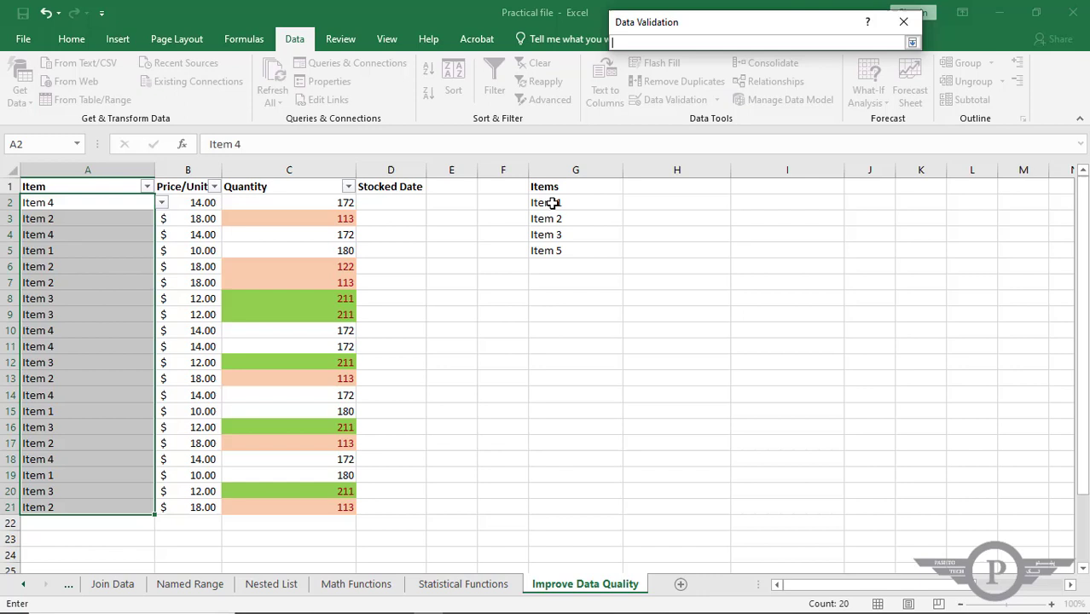
{"action": "left_click_drag", "start_coordinate": [553, 203], "coordinate": [555, 247]}
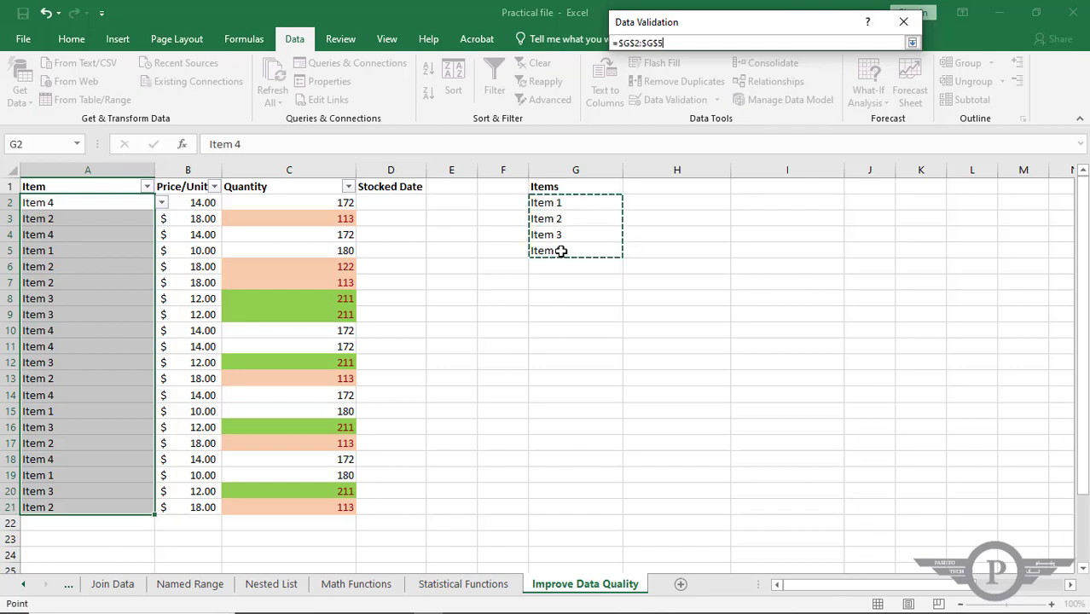
{"action": "left_click", "coordinate": [912, 43]}
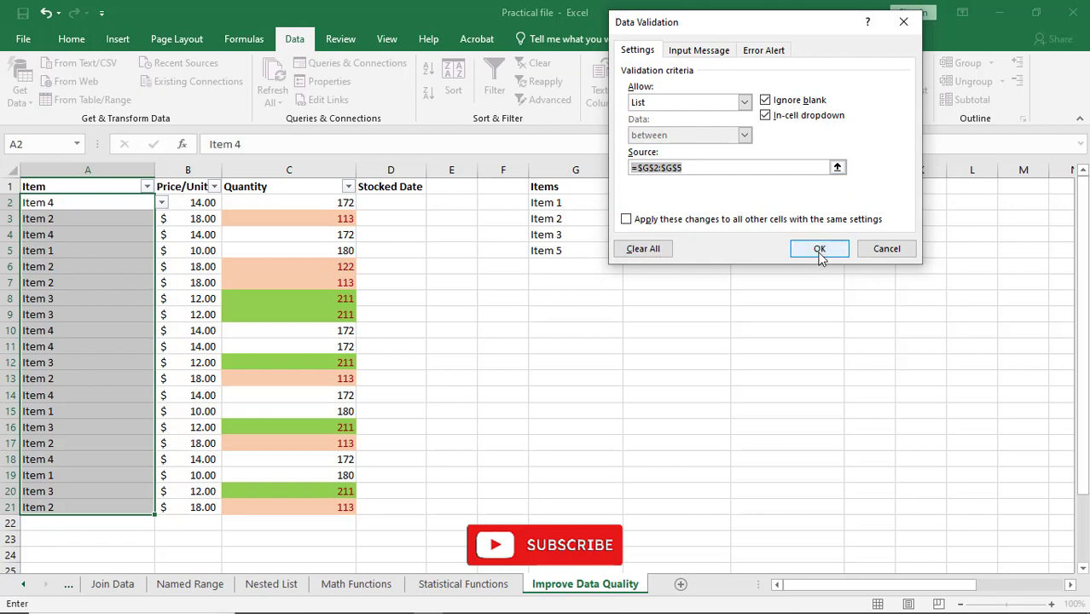
{"action": "left_click", "coordinate": [819, 252]}
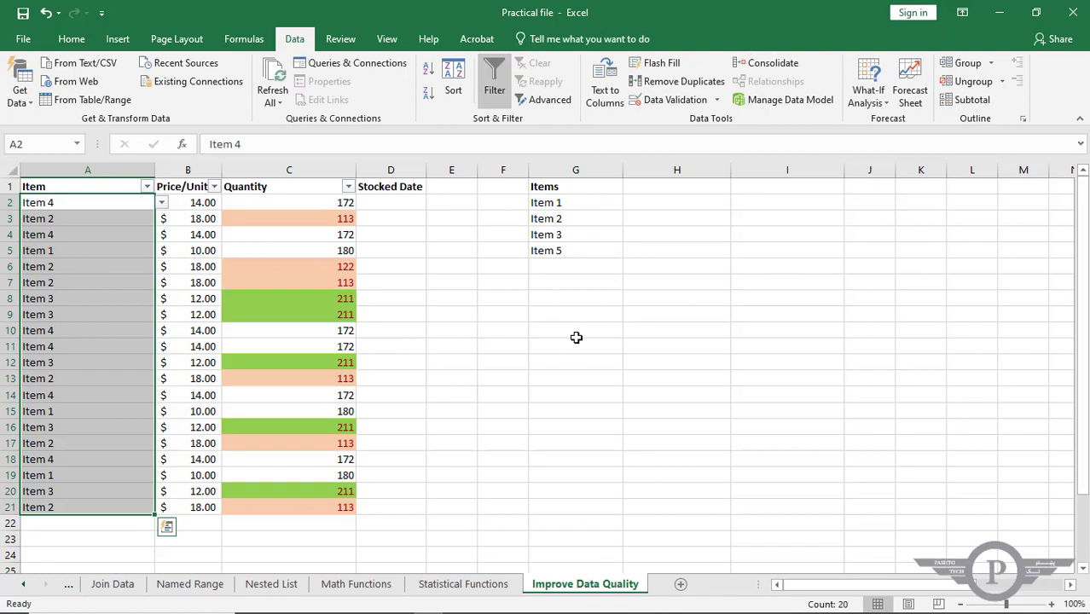
{"action": "left_click", "coordinate": [78, 262]}
{"action": "left_click", "coordinate": [151, 202]}
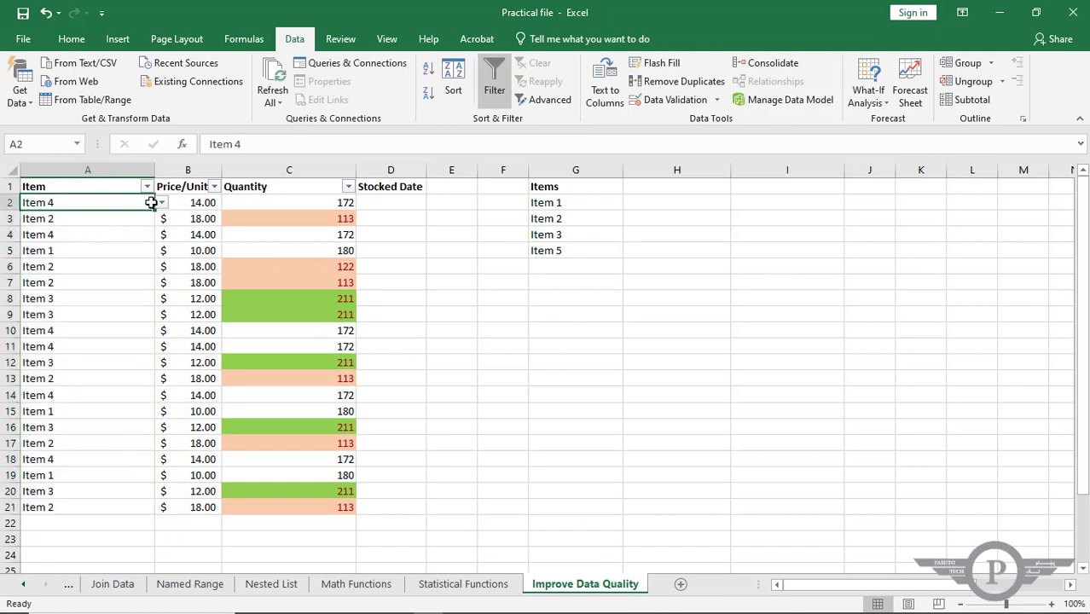
{"action": "left_click_drag", "start_coordinate": [135, 218], "coordinate": [109, 326]}
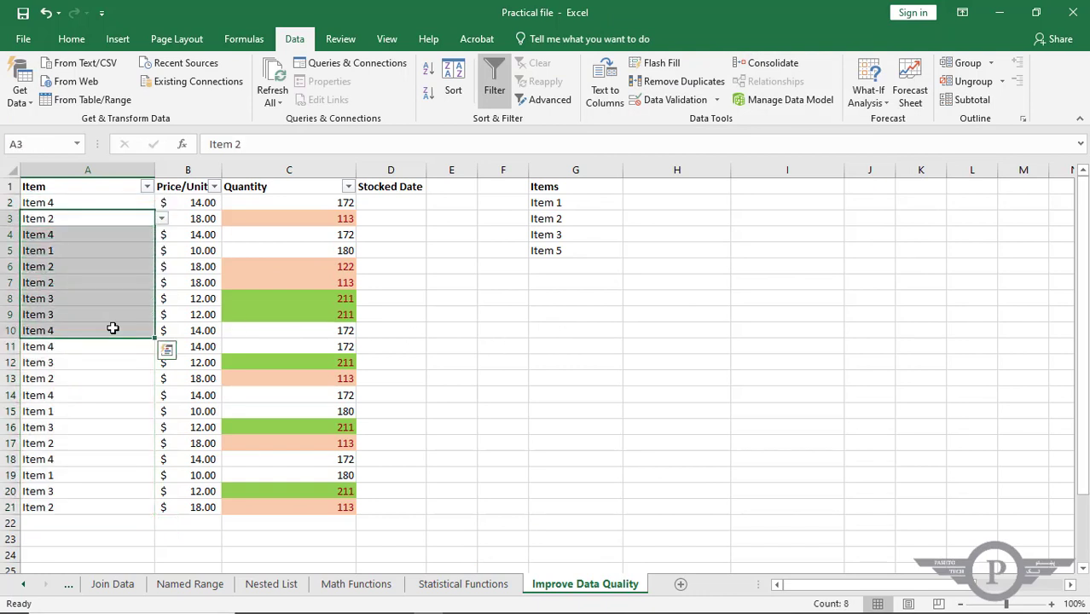
{"action": "left_click", "coordinate": [114, 299]}
{"action": "left_click", "coordinate": [120, 331]}
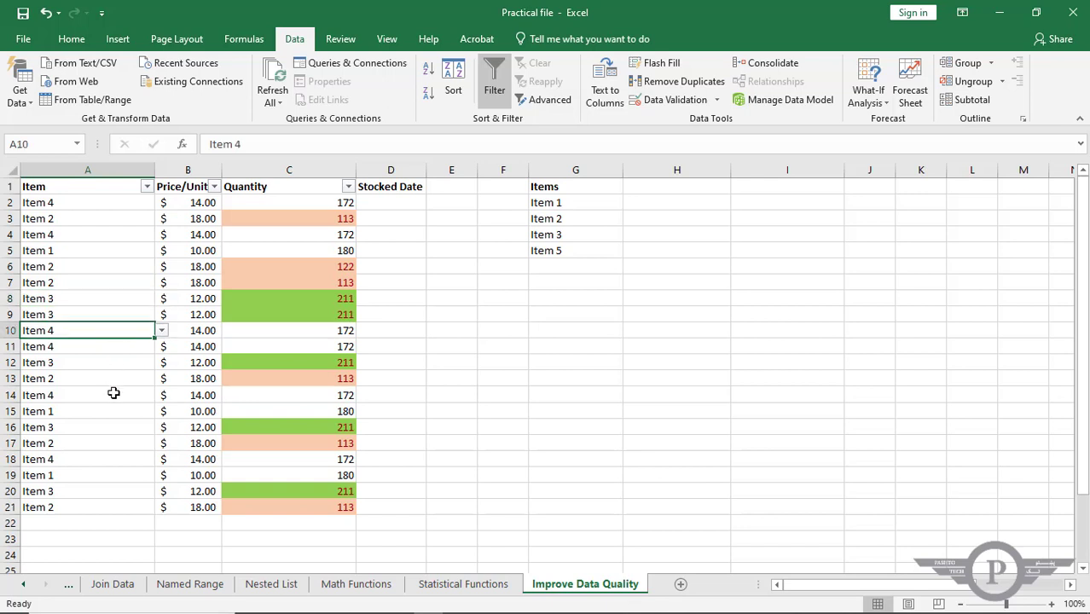
{"action": "left_click", "coordinate": [112, 395]}
{"action": "left_click", "coordinate": [112, 427]}
Step: Test the range-based dropdown list by choosing Item 5 for cell A19
{"action": "left_click", "coordinate": [128, 475]}
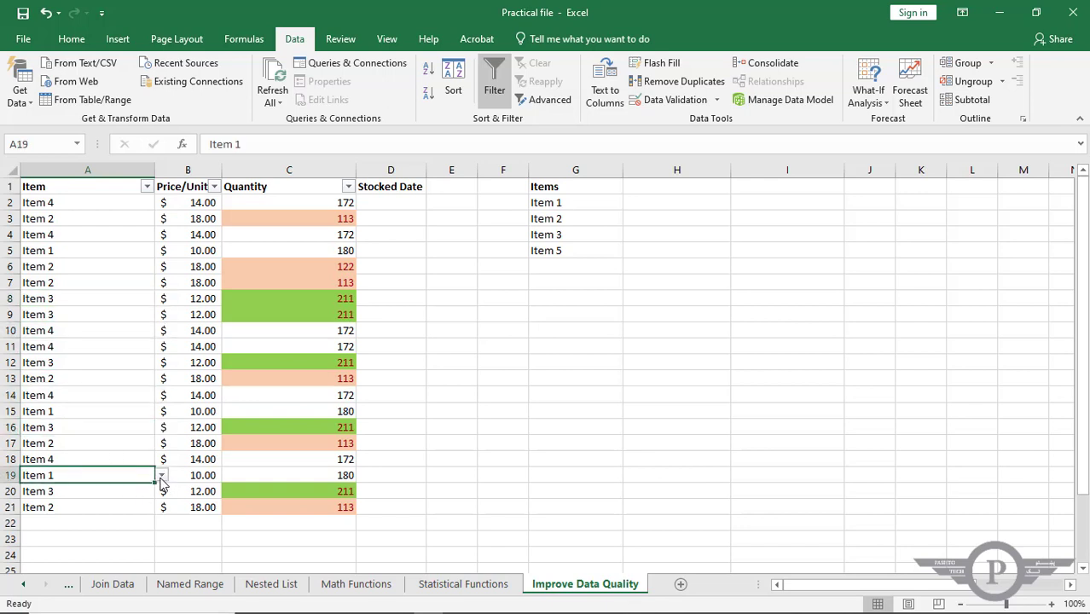
{"action": "left_click", "coordinate": [161, 477]}
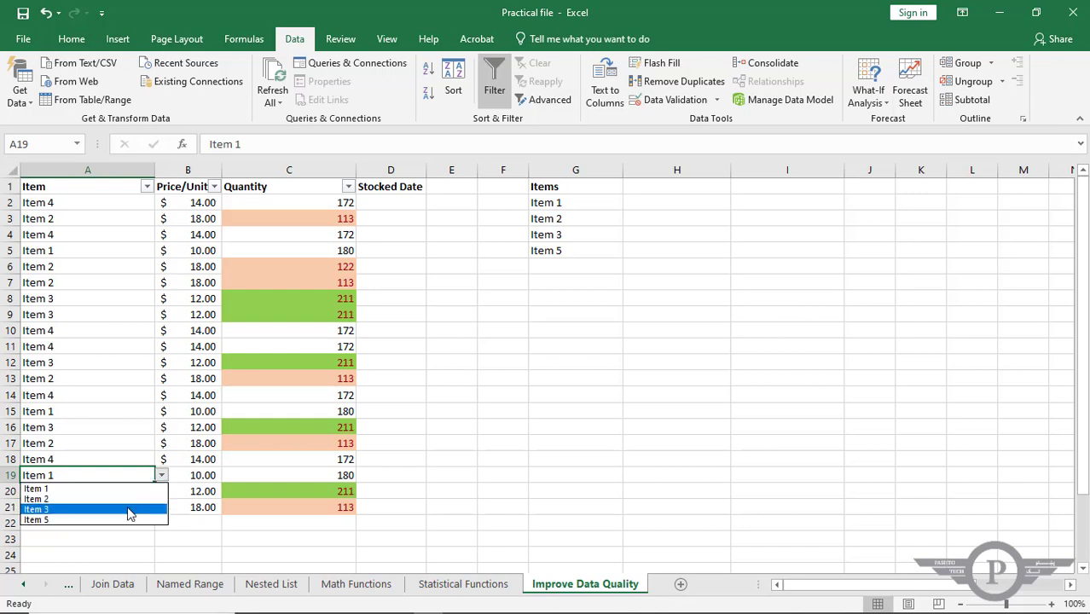
{"action": "left_click", "coordinate": [43, 521]}
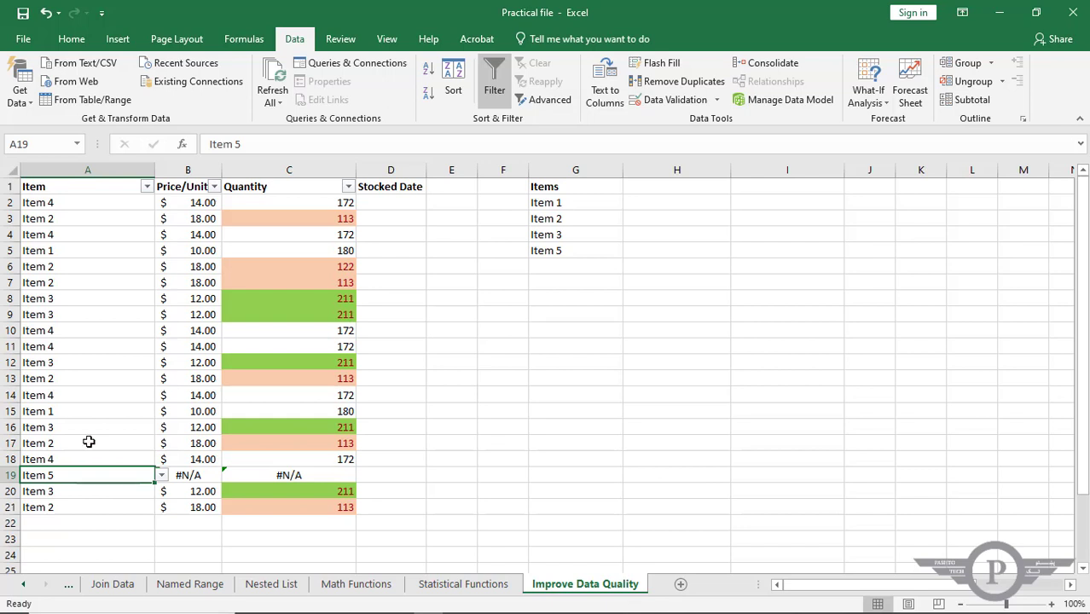
Step: Change cell G5 in the Items list to Item 4 and choose Item 4 for cell A19 from its dropdown list
{"action": "double_click", "coordinate": [571, 251]}
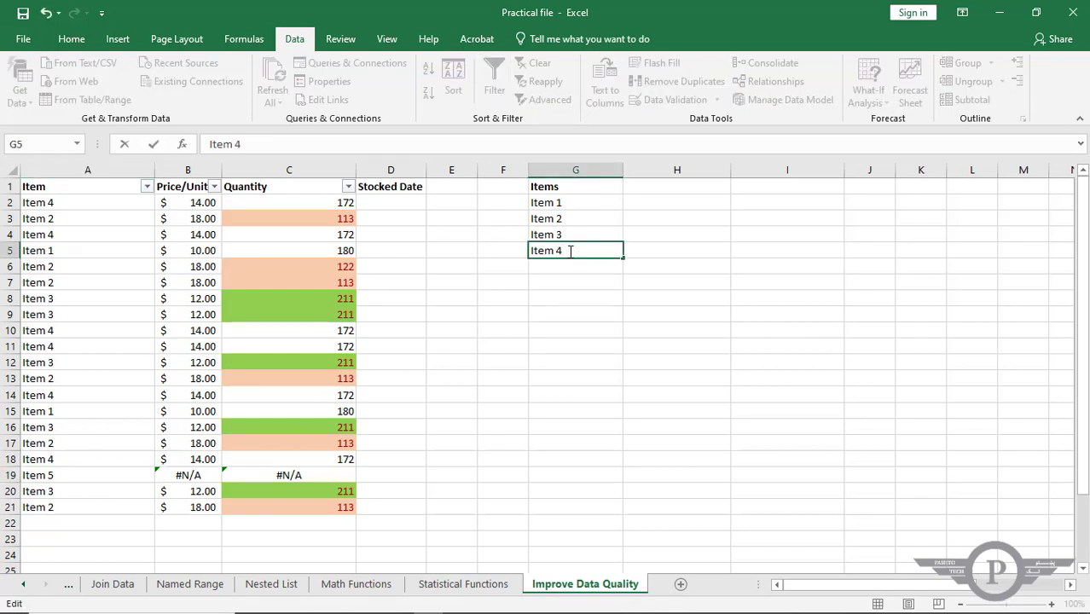
{"action": "key", "text": "Return"}
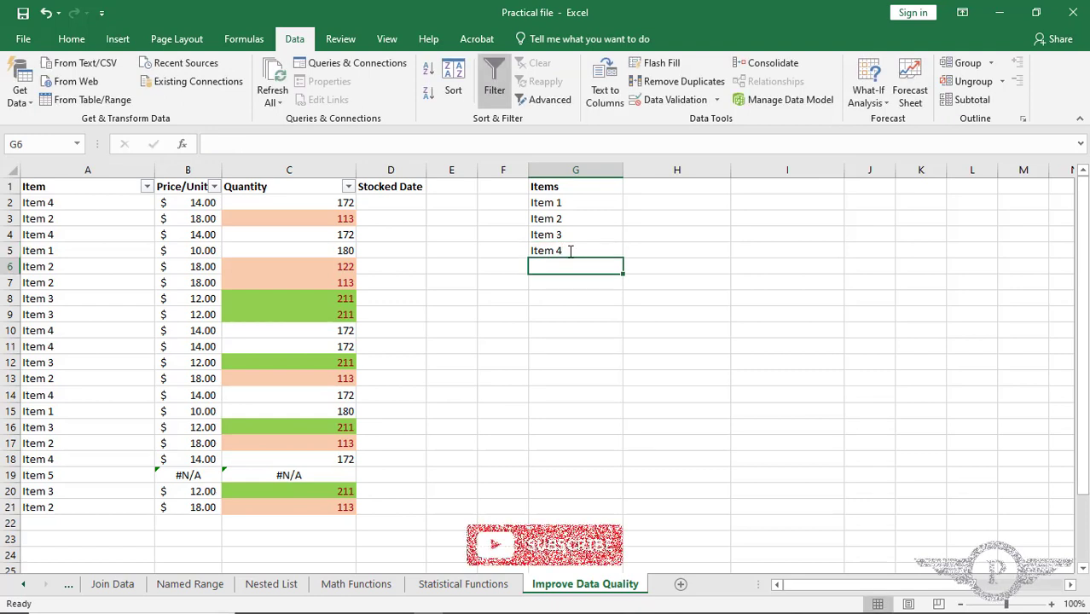
{"action": "left_click", "coordinate": [63, 476]}
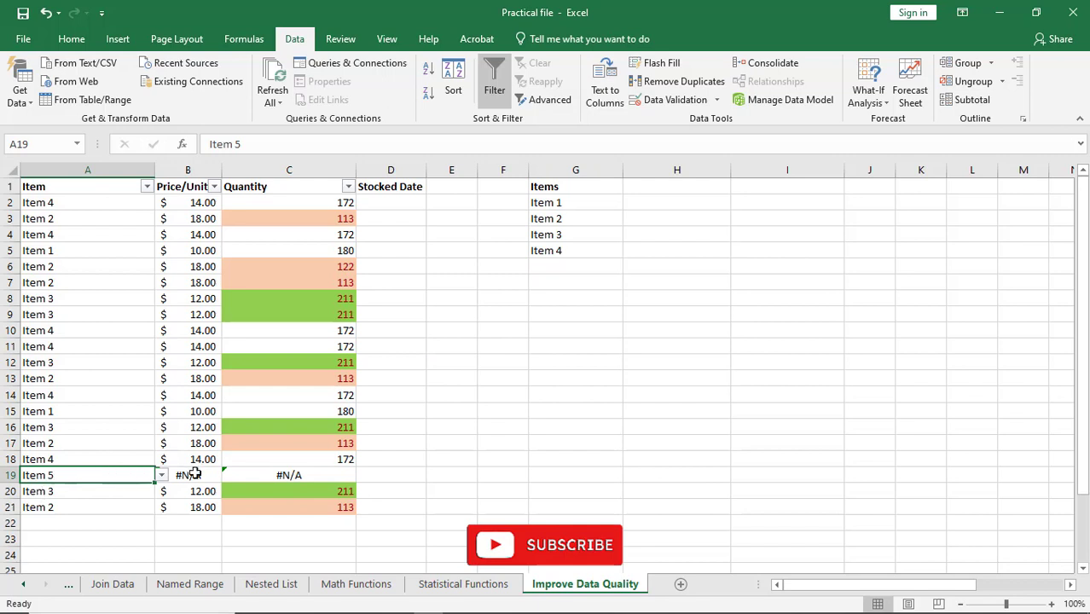
{"action": "left_click", "coordinate": [162, 476]}
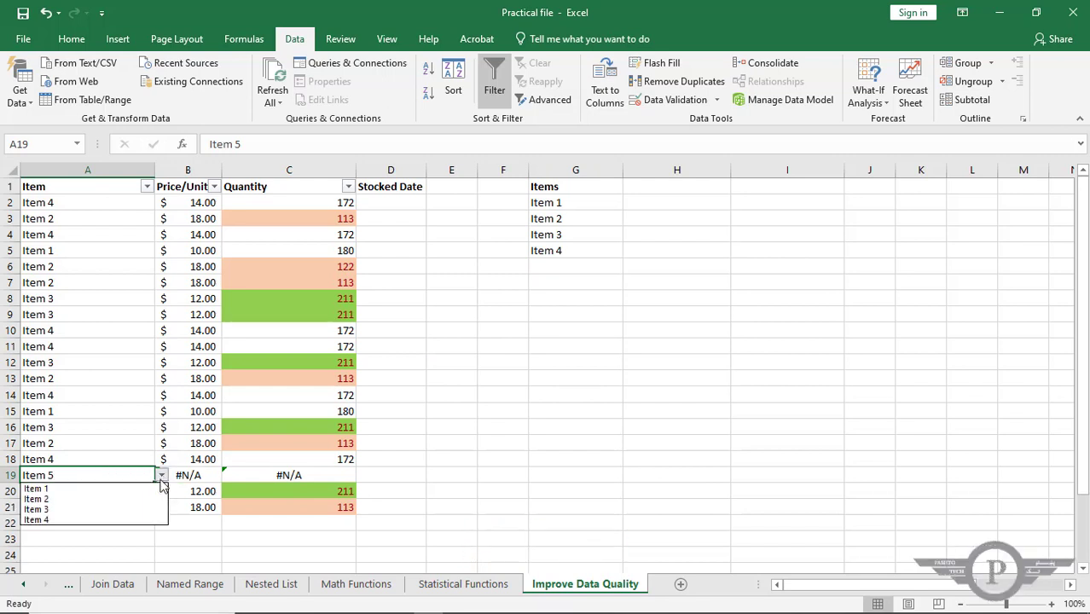
{"action": "left_click", "coordinate": [121, 521]}
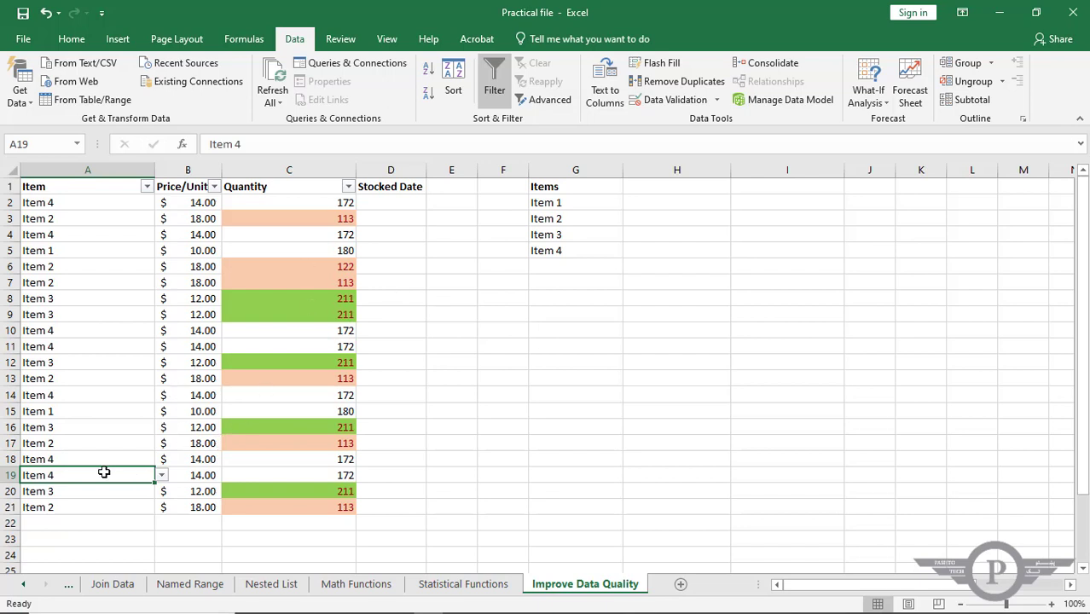
{"action": "left_click_drag", "start_coordinate": [81, 507], "coordinate": [89, 210]}
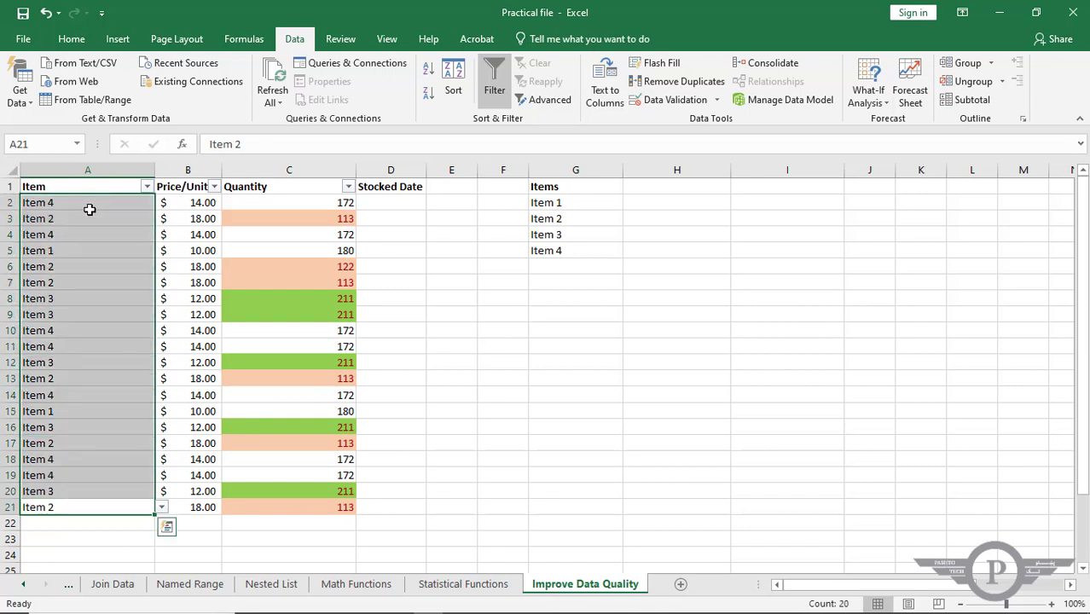
{"action": "left_click", "coordinate": [43, 202]}
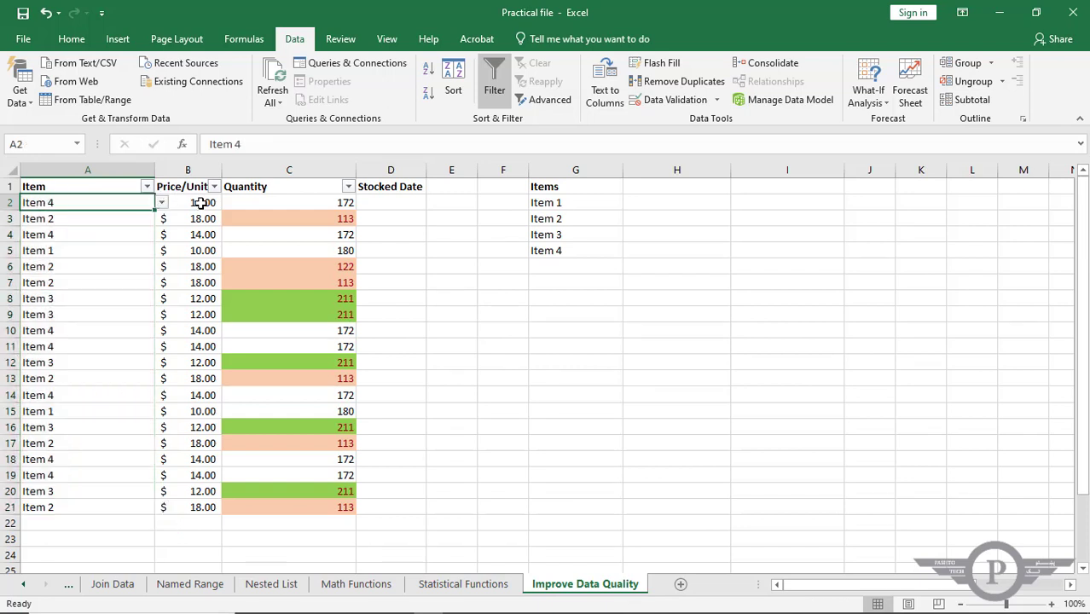
{"action": "left_click", "coordinate": [280, 205]}
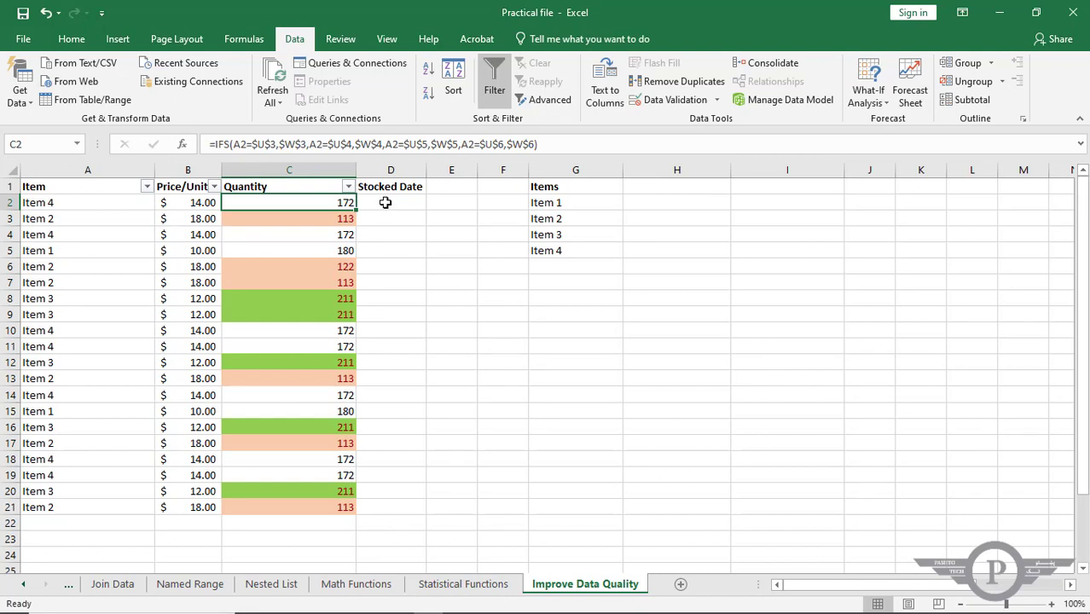
{"action": "left_click_drag", "start_coordinate": [387, 202], "coordinate": [102, 201]}
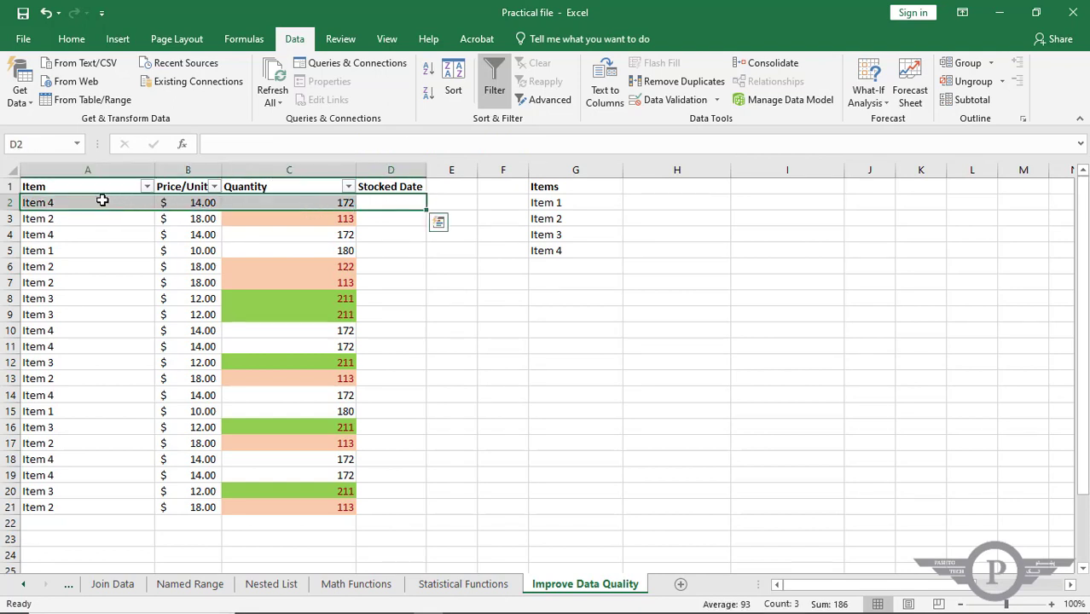
{"action": "left_click", "coordinate": [39, 202]}
{"action": "left_click_drag", "start_coordinate": [39, 202], "coordinate": [162, 205]}
{"action": "left_click", "coordinate": [54, 202]}
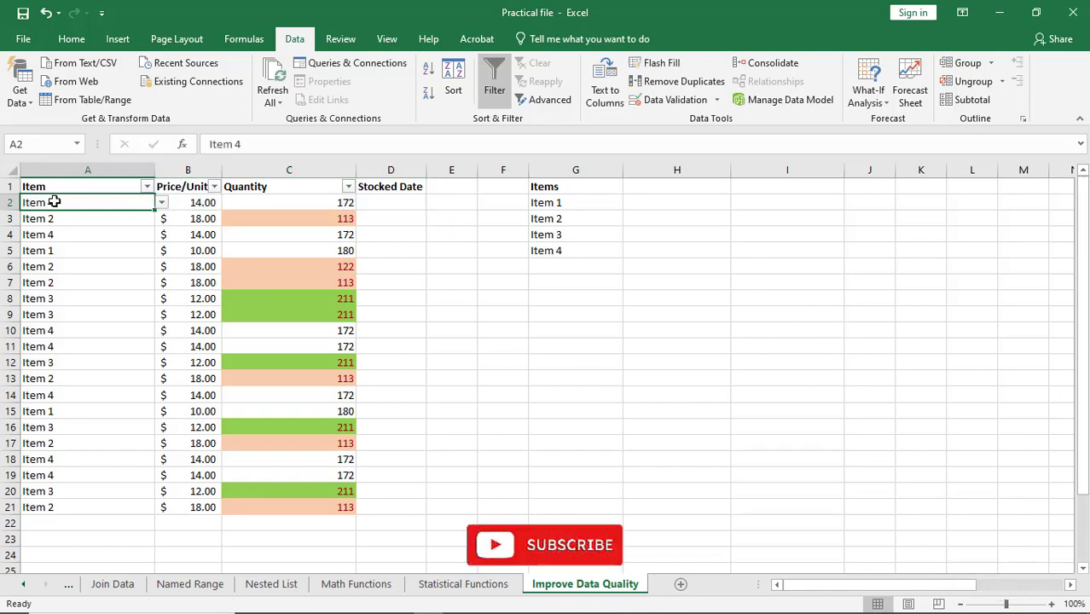
Step: Remove duplicates from A2:A21 with the selection expanded, comparing the Item, Price/Unit, Quantity and Stocked Date columns
{"action": "left_click_drag", "start_coordinate": [52, 198], "coordinate": [41, 507]}
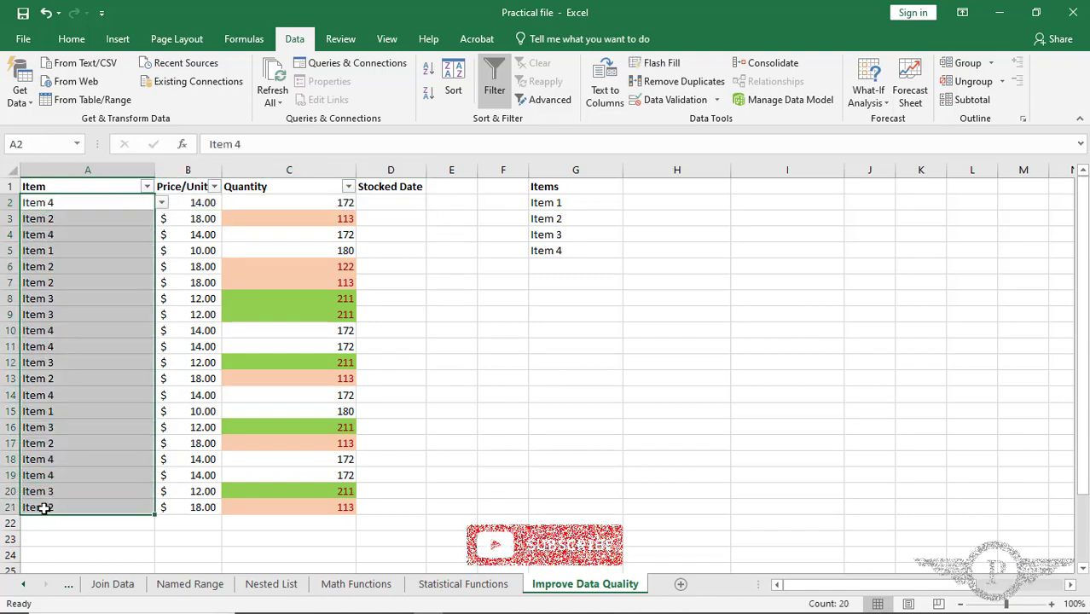
{"action": "left_click", "coordinate": [678, 83]}
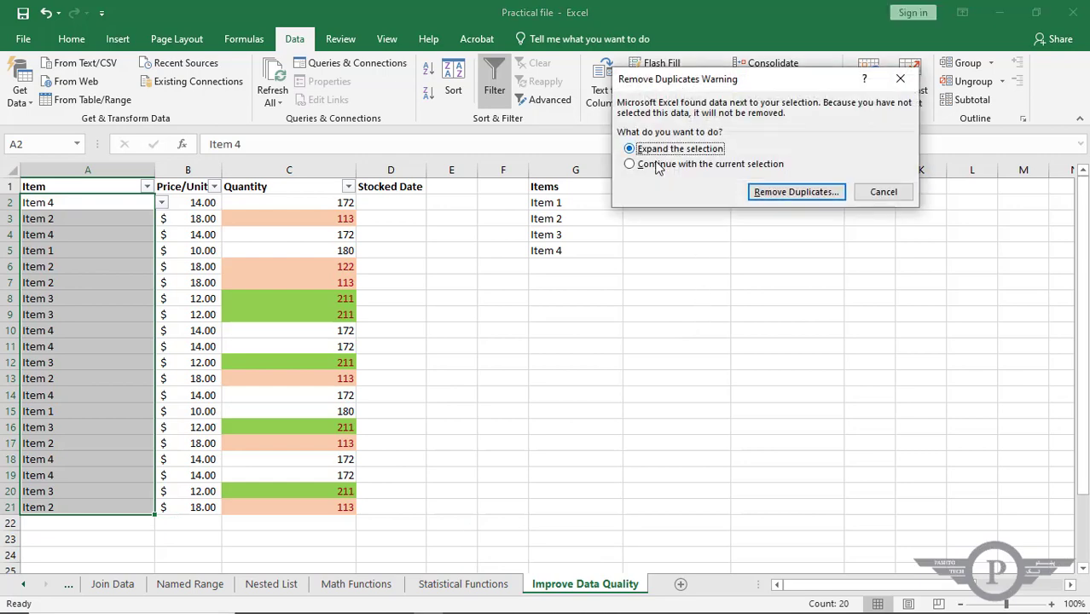
{"action": "left_click_drag", "start_coordinate": [740, 80], "coordinate": [603, 222]}
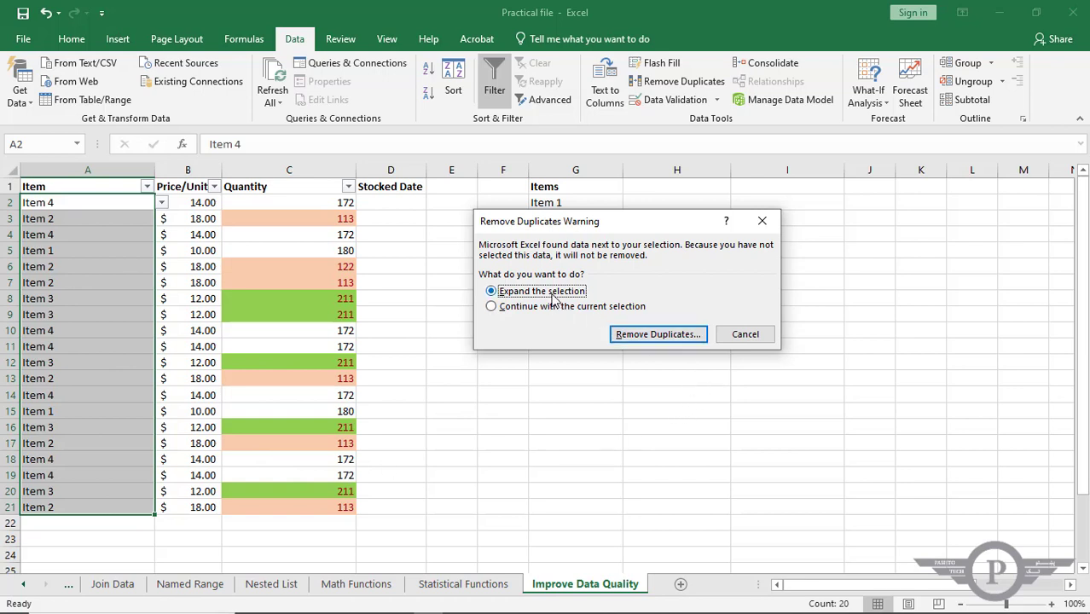
{"action": "left_click", "coordinate": [656, 334]}
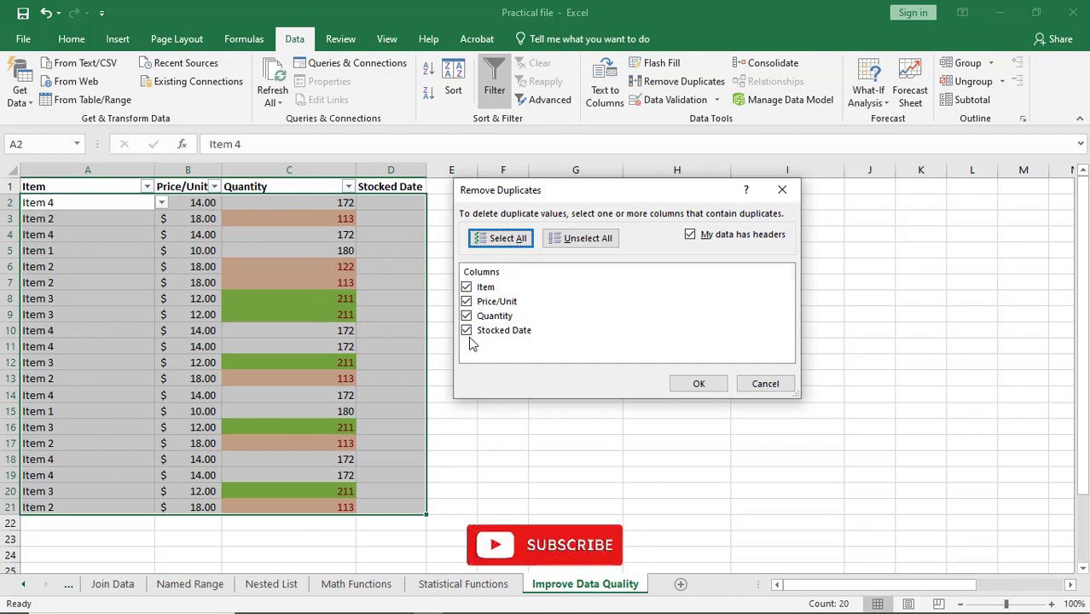
{"action": "left_click", "coordinate": [699, 385]}
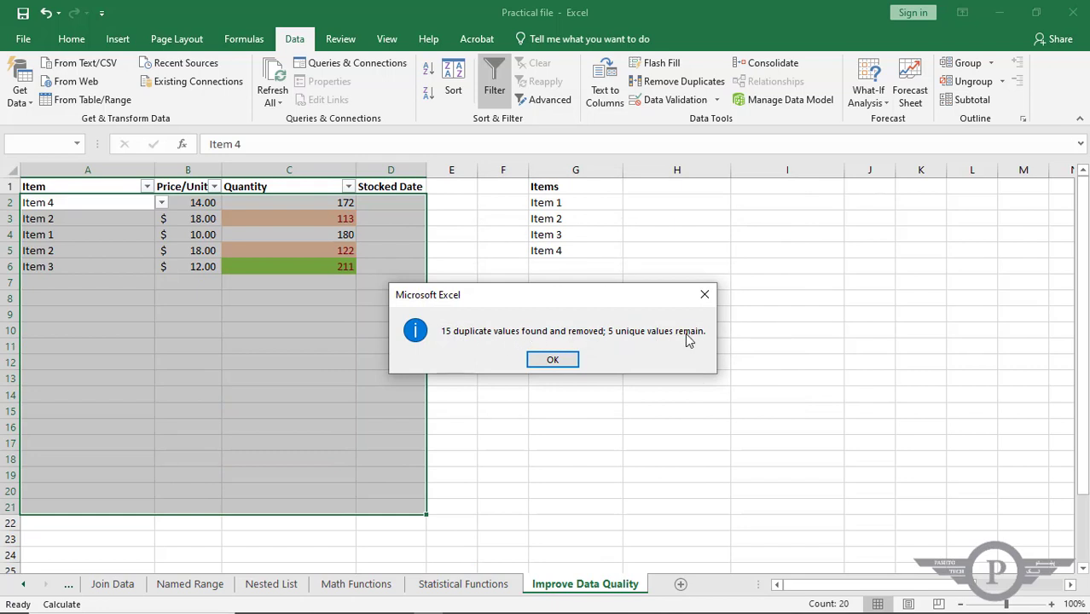
{"action": "left_click", "coordinate": [553, 360]}
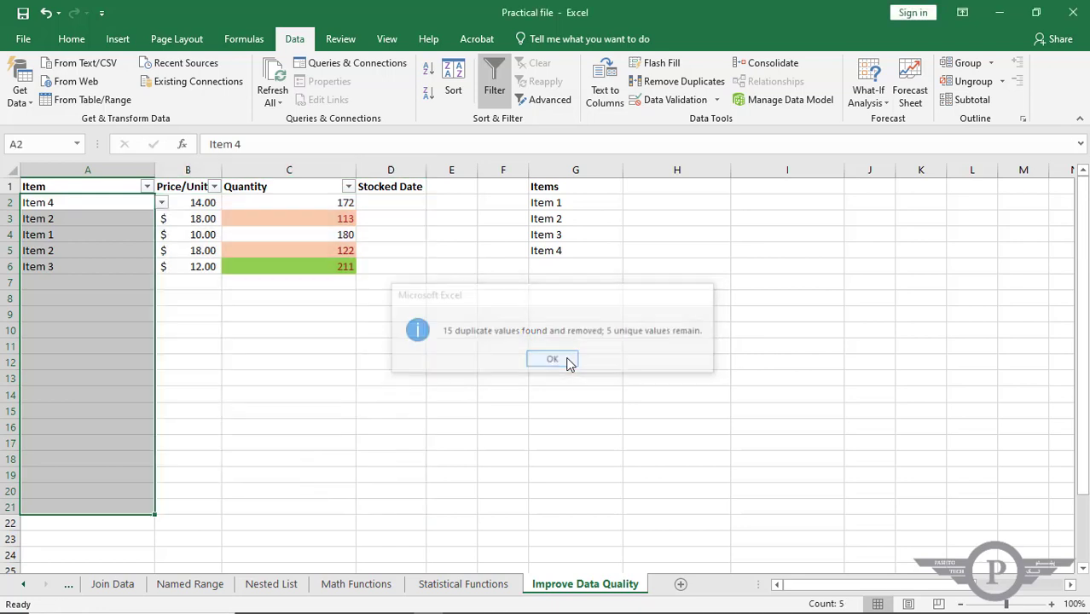
Step: Compare the item, price and quantity cells of the two Item 2 rows, rows 3 and 5
{"action": "left_click", "coordinate": [62, 251]}
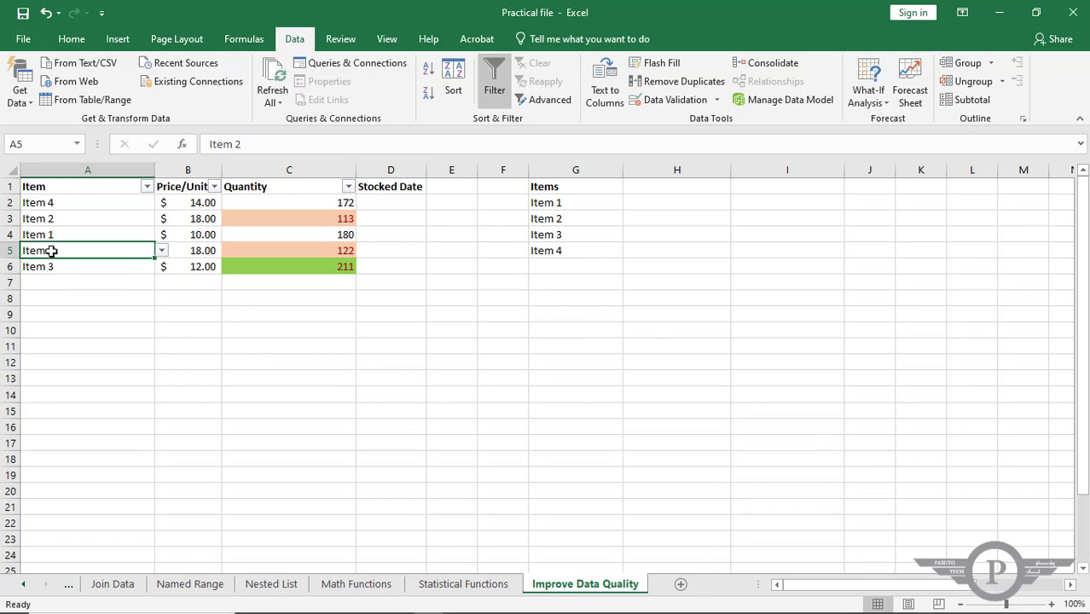
{"action": "left_click", "coordinate": [57, 218]}
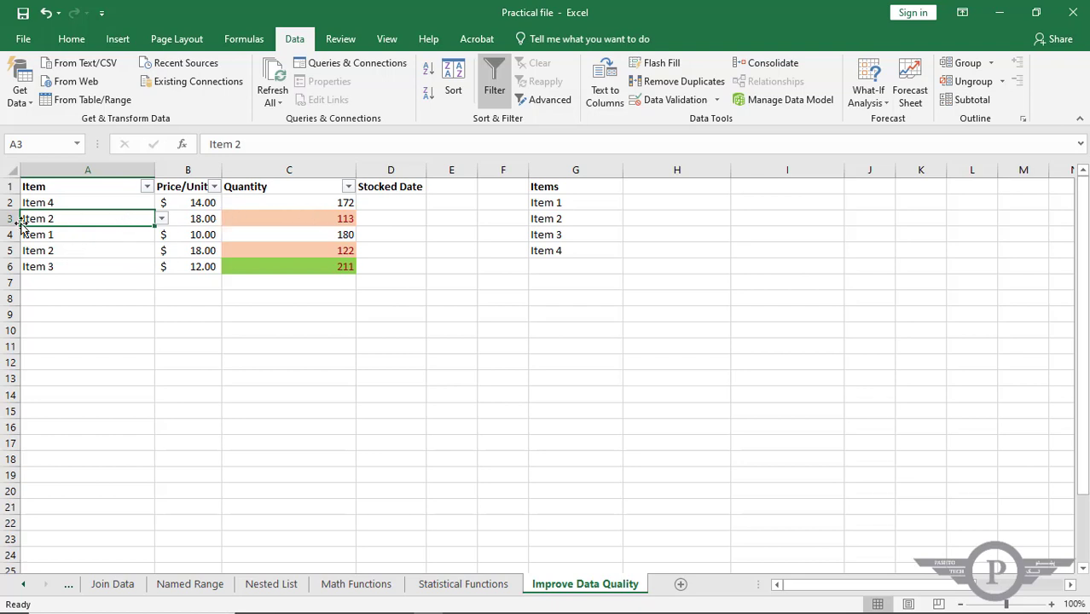
{"action": "left_click", "coordinate": [287, 217]}
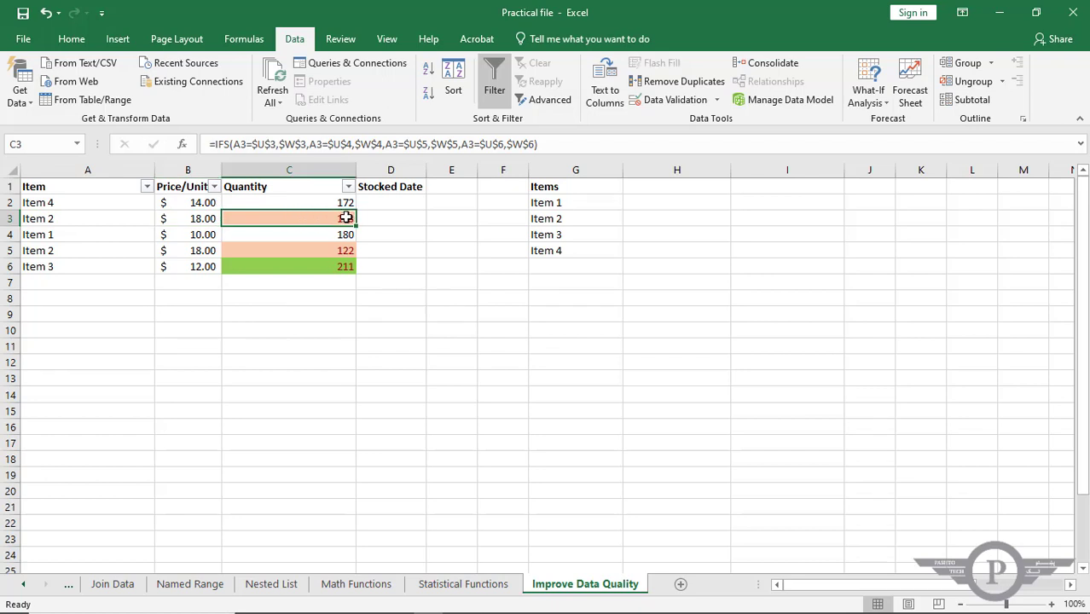
{"action": "left_click", "coordinate": [325, 249]}
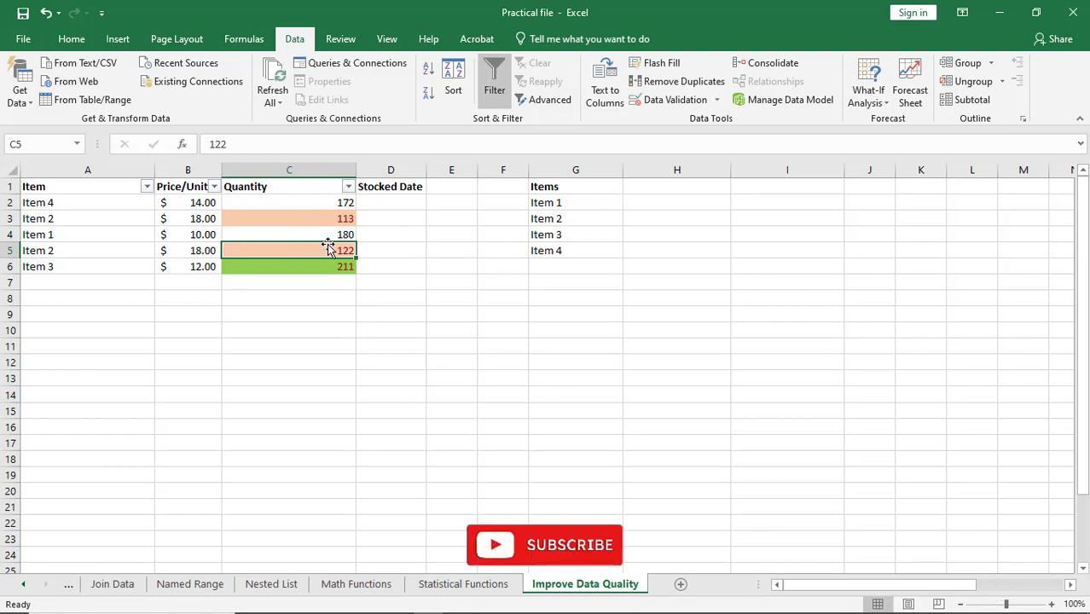
{"action": "left_click", "coordinate": [338, 219]}
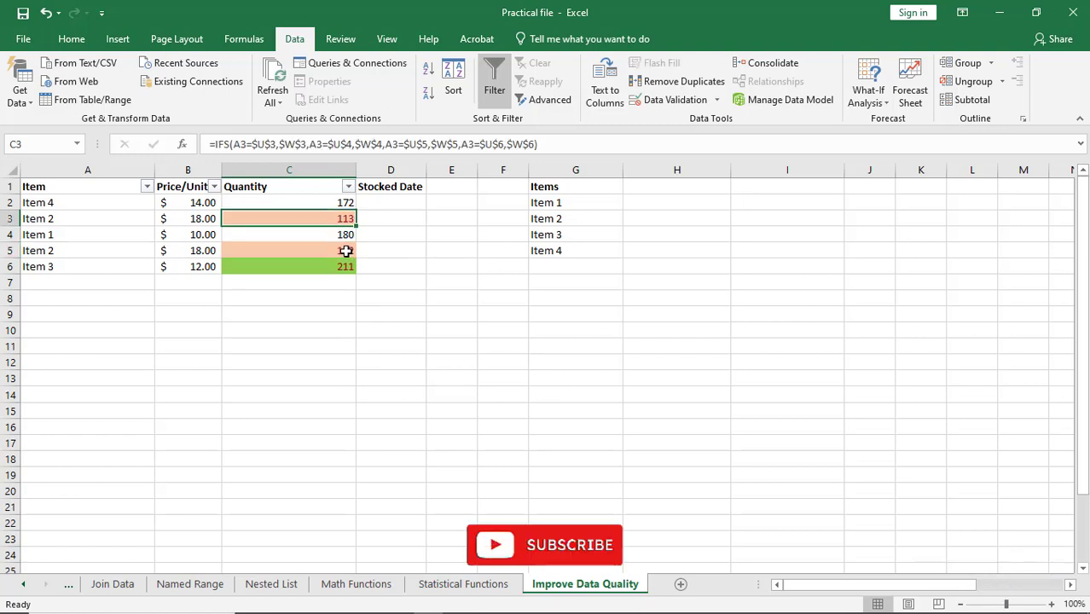
{"action": "left_click", "coordinate": [346, 251]}
{"action": "left_click", "coordinate": [54, 247]}
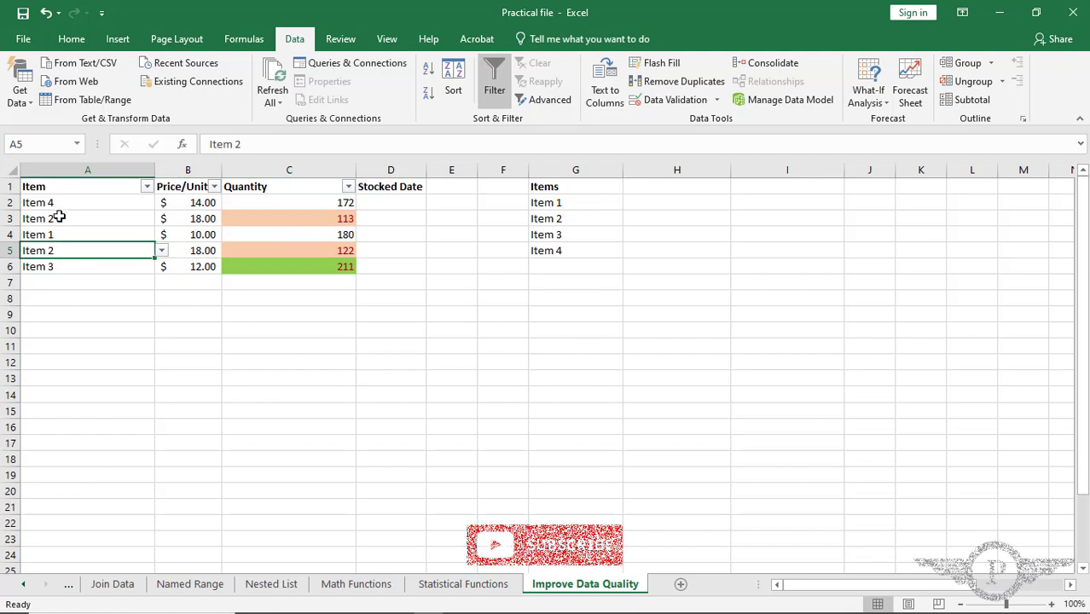
{"action": "left_click", "coordinate": [206, 219]}
{"action": "left_click", "coordinate": [207, 250]}
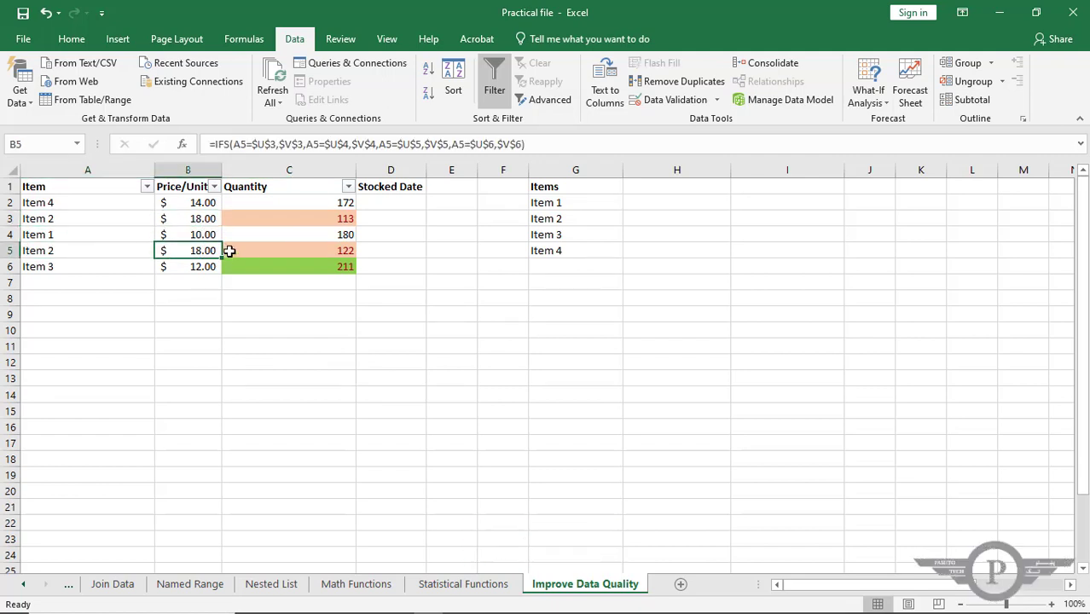
Step: Undo the duplicate removal across the table
{"action": "key", "text": "ctrl+z"}
{"action": "left_click", "coordinate": [388, 302]}
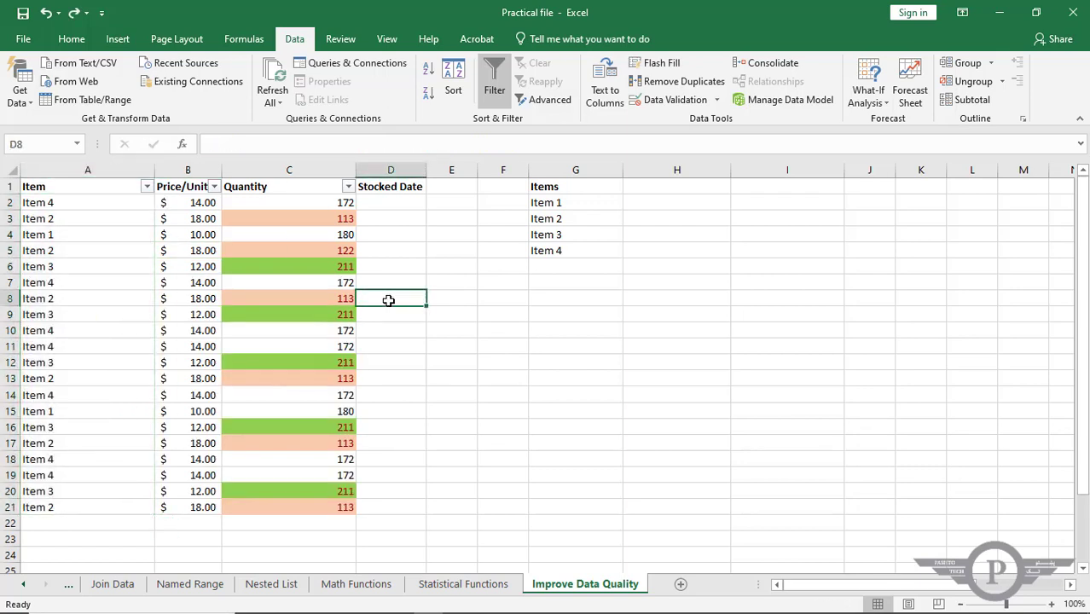
Step: Remove duplicates from A2:A21 using only the current selection and the Item column, then review the remaining items in A2:A5
{"action": "left_click", "coordinate": [79, 510]}
{"action": "left_click_drag", "start_coordinate": [79, 509], "coordinate": [86, 202]}
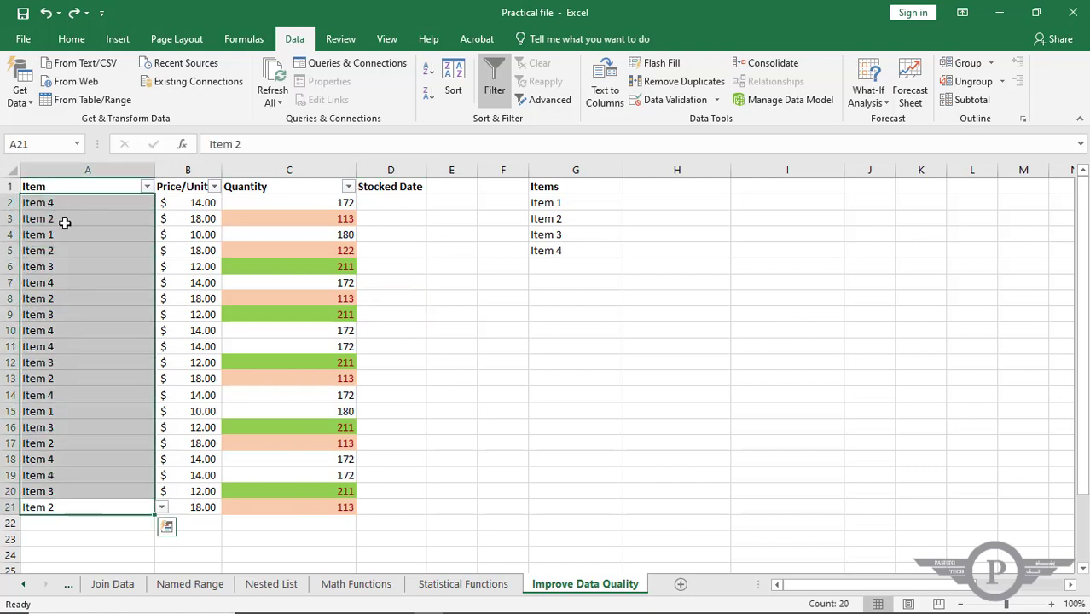
{"action": "left_click", "coordinate": [674, 81]}
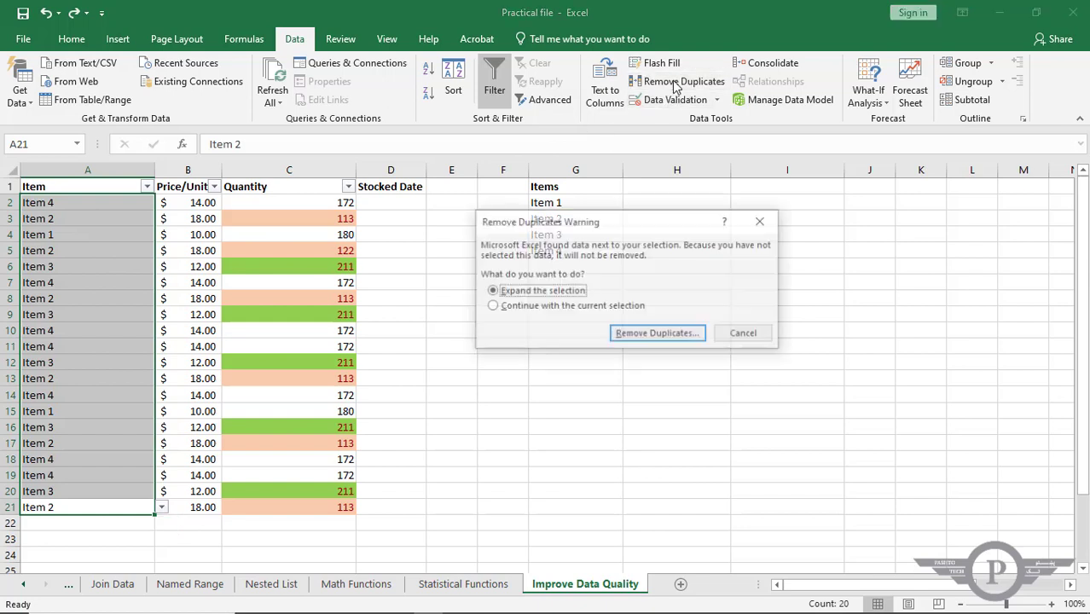
{"action": "left_click", "coordinate": [516, 309]}
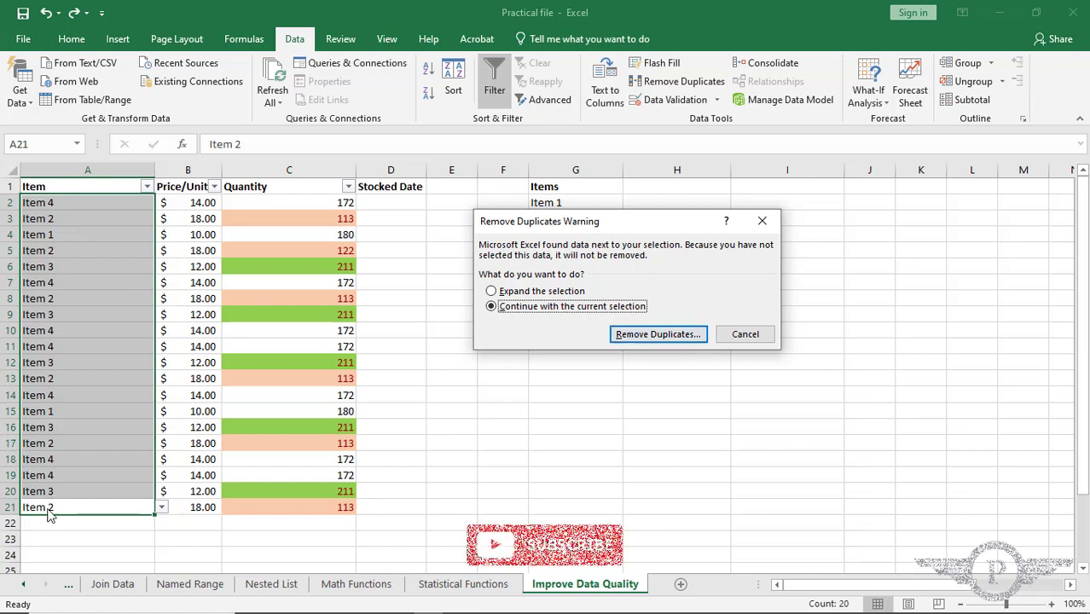
{"action": "left_click", "coordinate": [669, 338]}
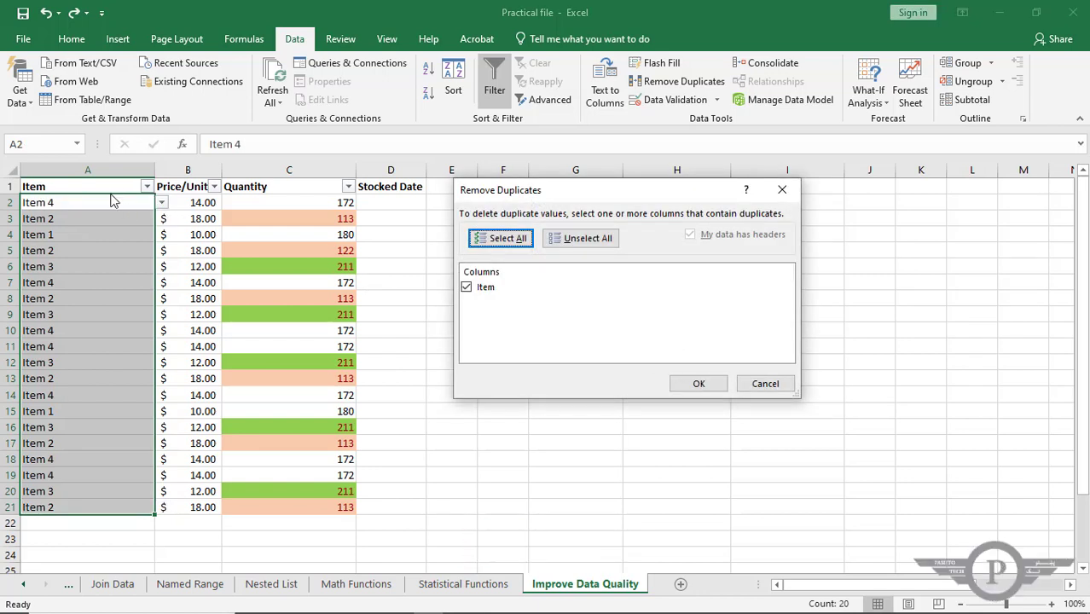
{"action": "left_click", "coordinate": [700, 385]}
{"action": "left_click", "coordinate": [551, 360]}
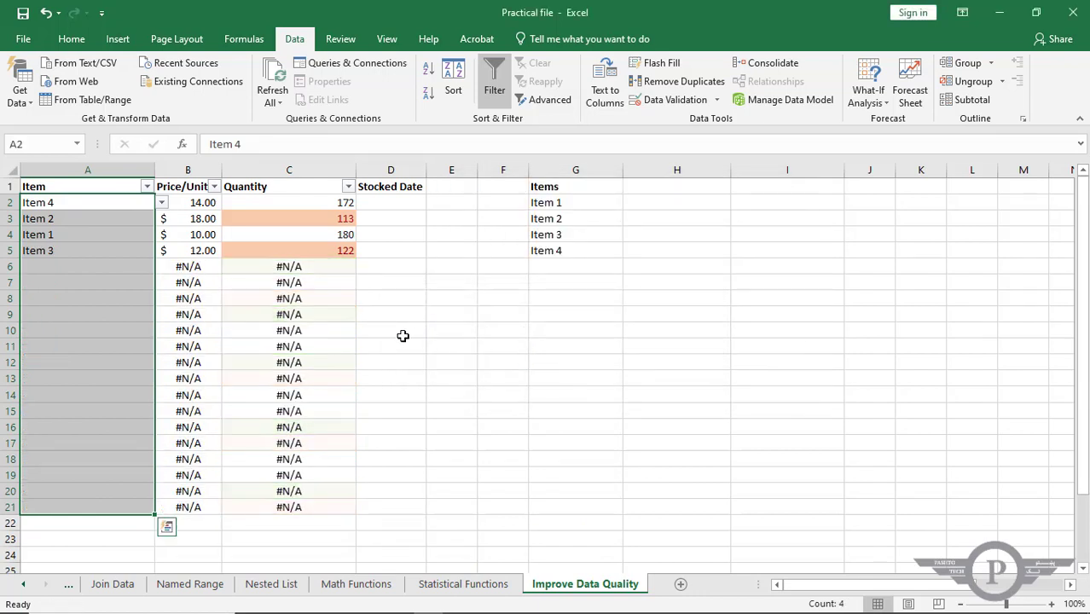
{"action": "left_click", "coordinate": [66, 204]}
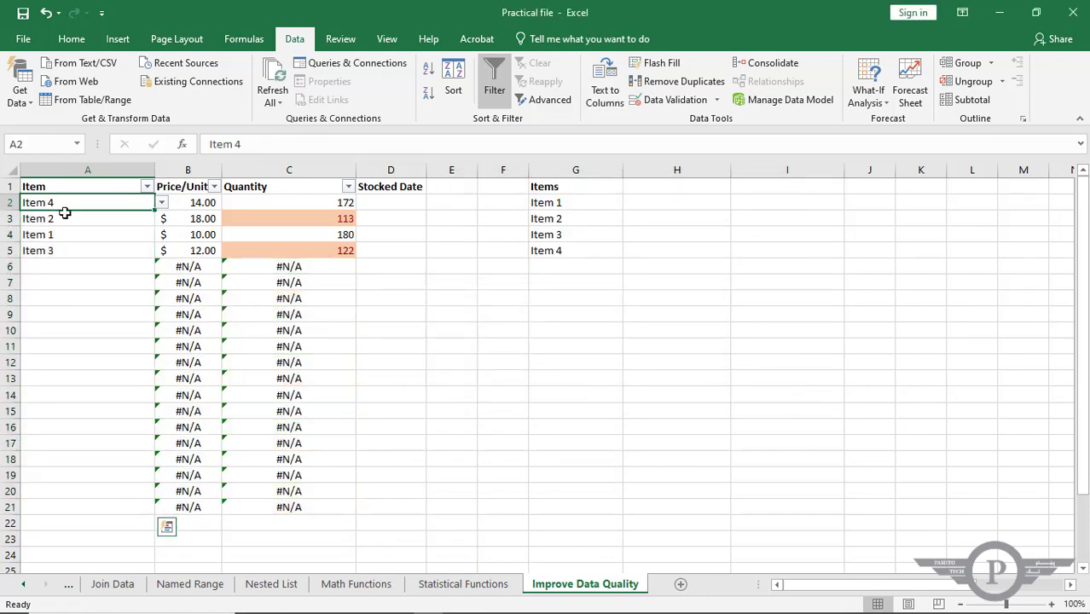
{"action": "left_click_drag", "start_coordinate": [65, 213], "coordinate": [67, 249]}
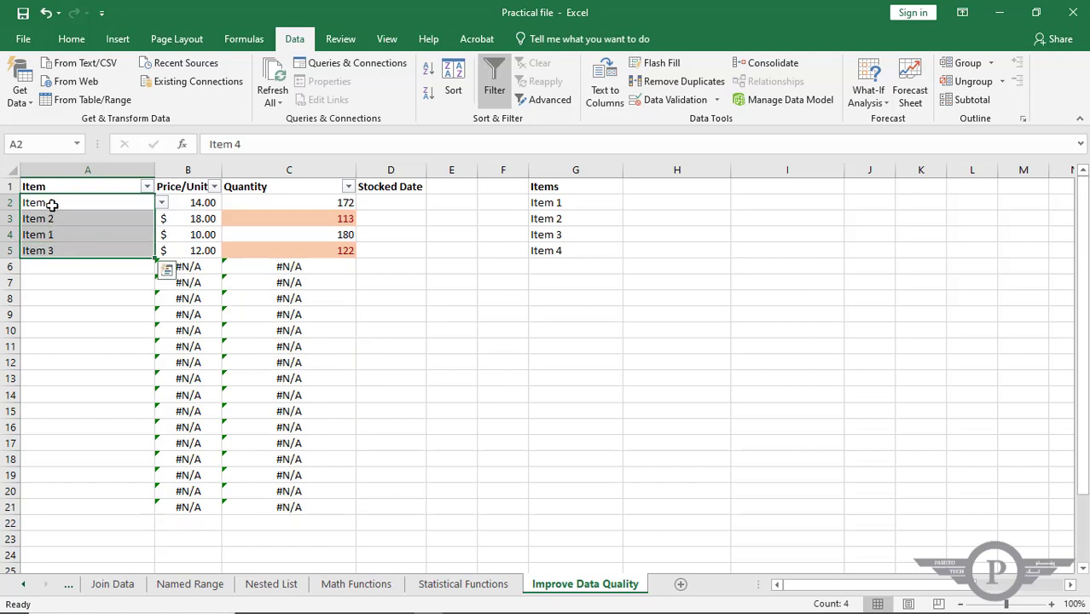